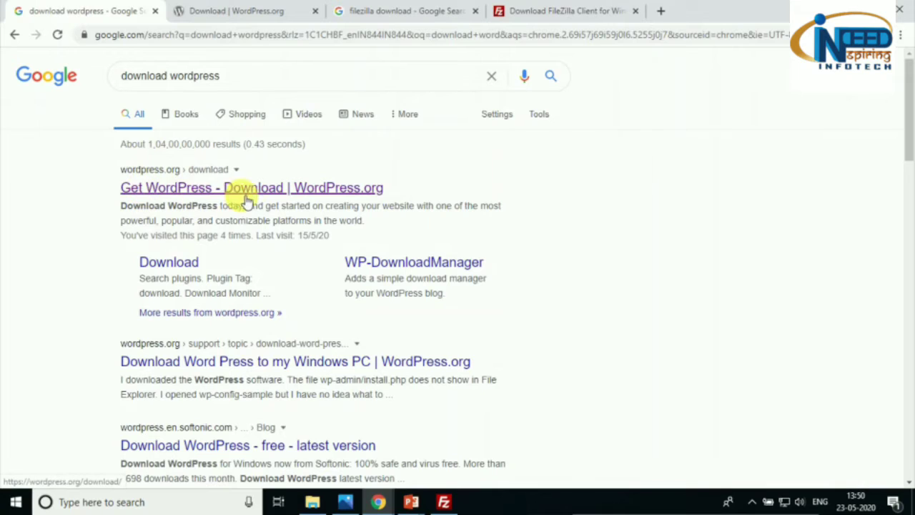
View the WordPress 5.4.1 zip download on WordPress.org, then return to the slides.
{"action": "left_click", "coordinate": [219, 10]}
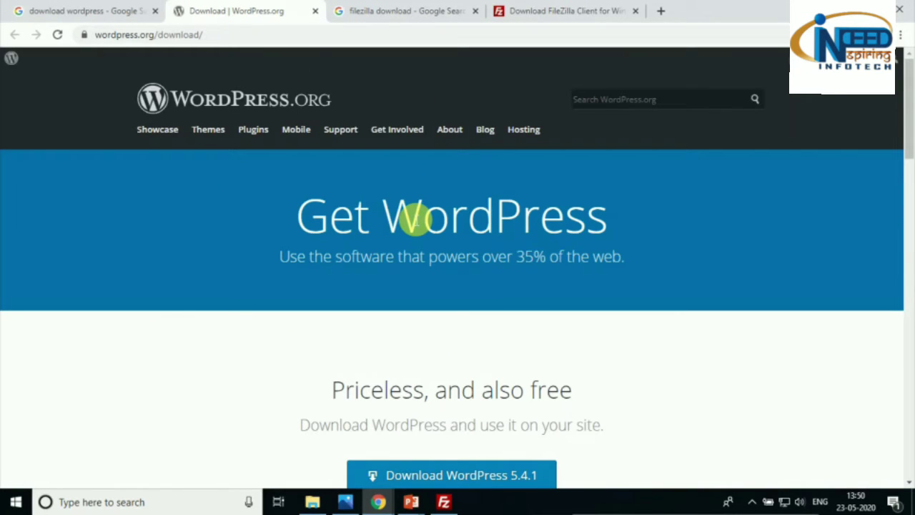
{"action": "scroll", "coordinate": [415, 218], "scroll_direction": "down", "scroll_amount": 2}
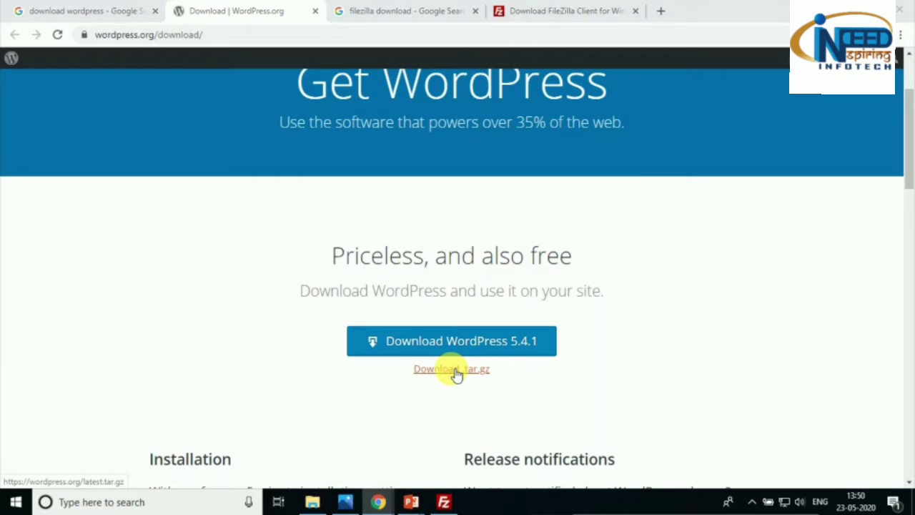
{"action": "key", "text": "alt+Tab"}
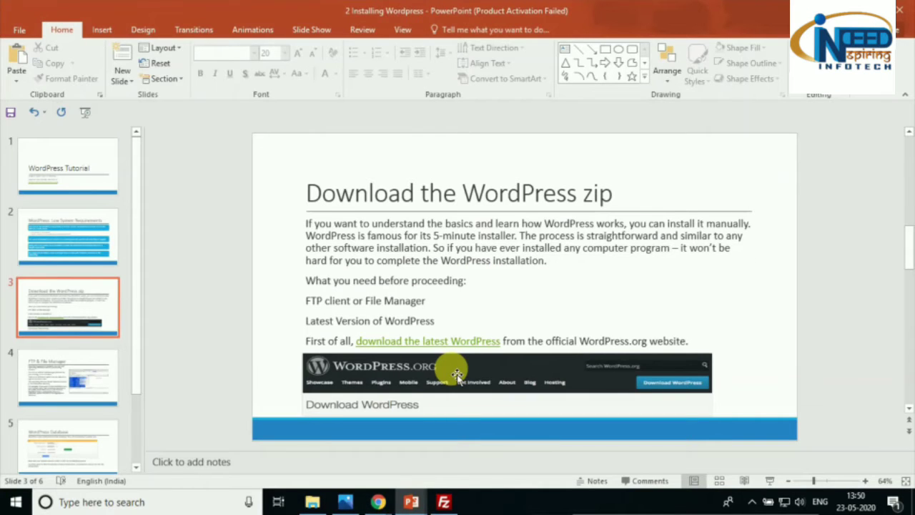
Present the show through the FTP & File Manager slide, exit, and bring up FileZilla.
{"action": "key", "text": "shift+F5"}
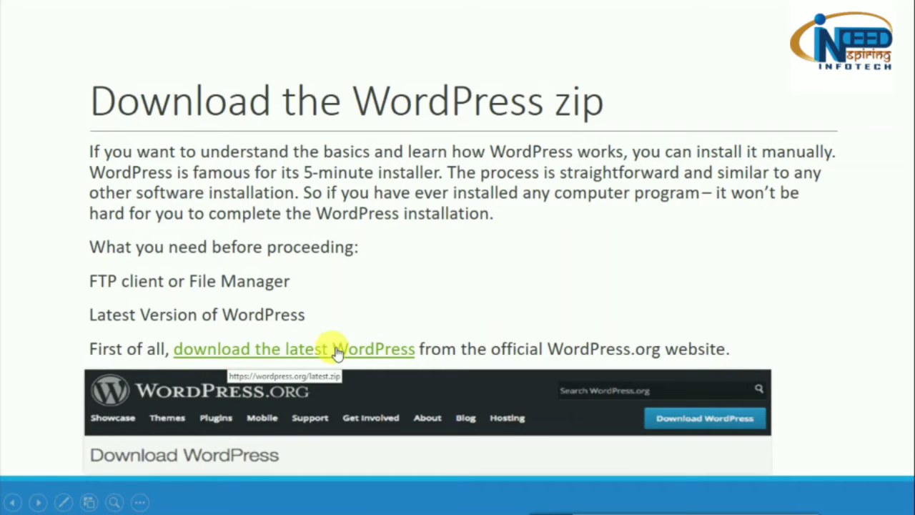
{"action": "left_click", "coordinate": [503, 290]}
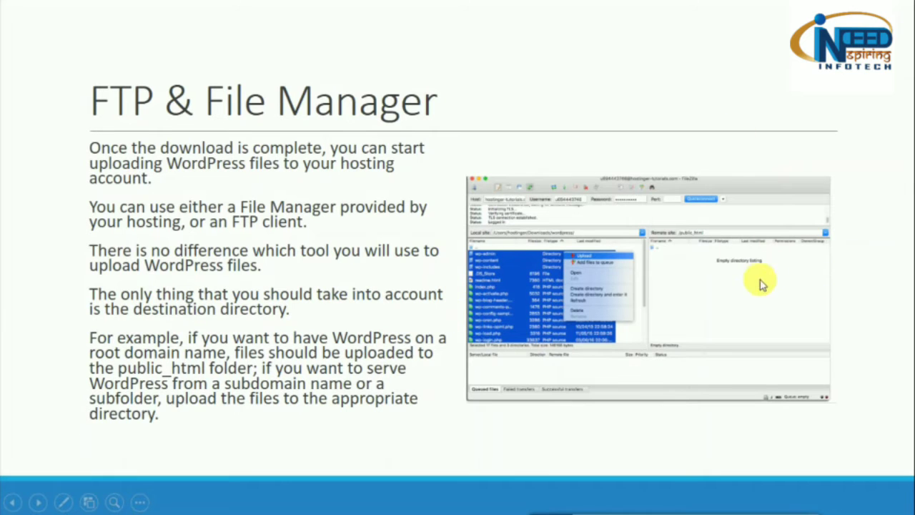
{"action": "key", "text": "Escape"}
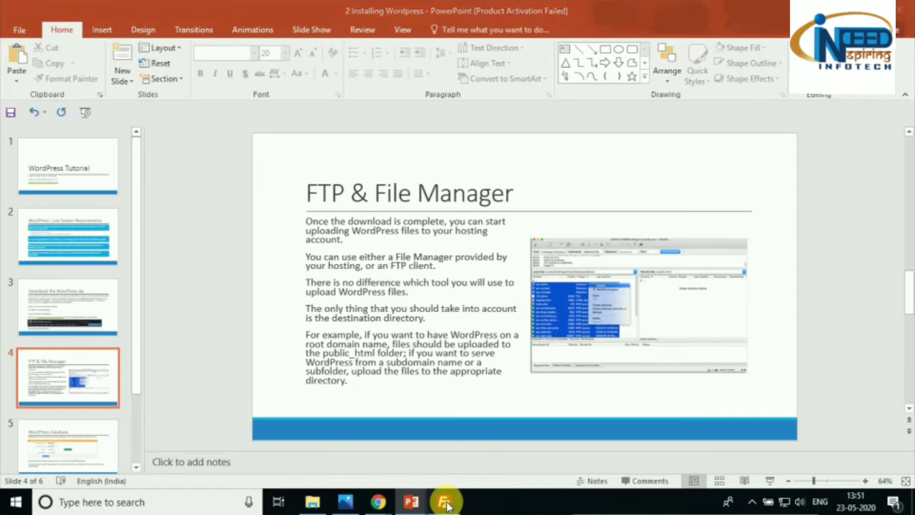
{"action": "left_click", "coordinate": [446, 501]}
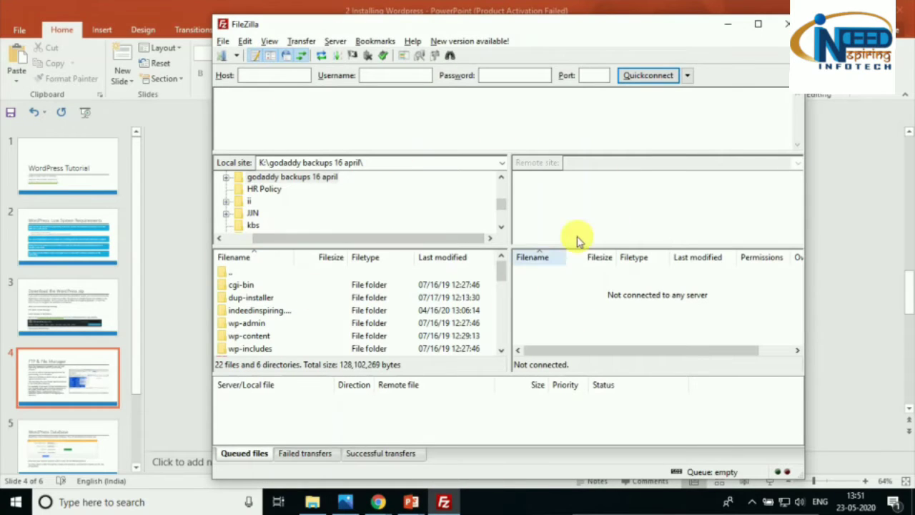
{"action": "left_click", "coordinate": [263, 75]}
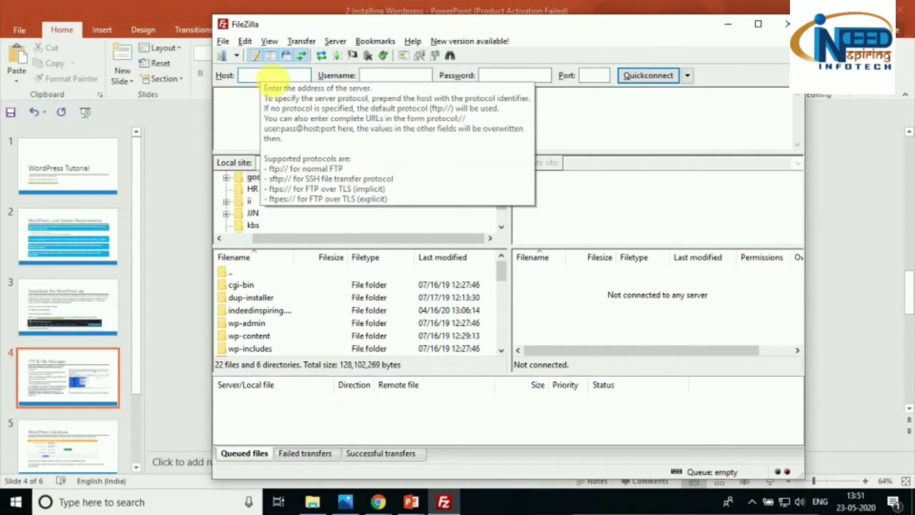
{"action": "left_click", "coordinate": [368, 76]}
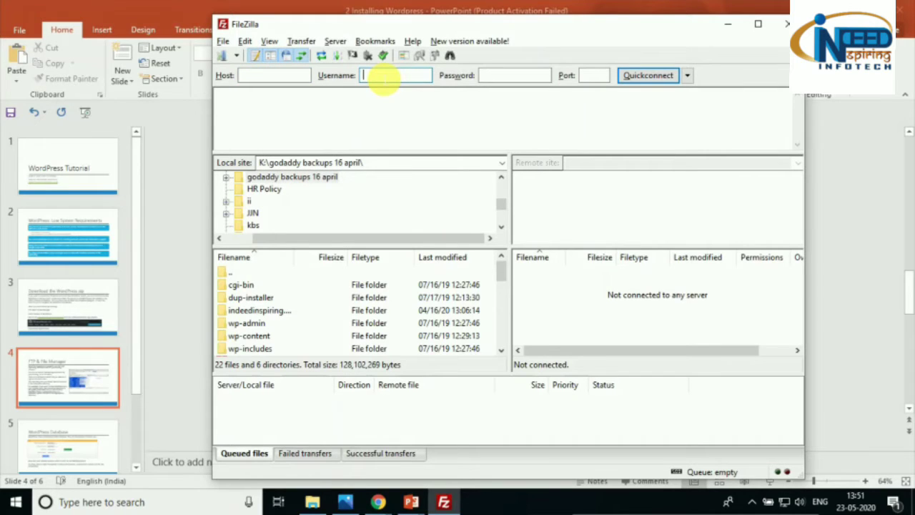
{"action": "left_click", "coordinate": [509, 76]}
{"action": "left_click", "coordinate": [592, 76]}
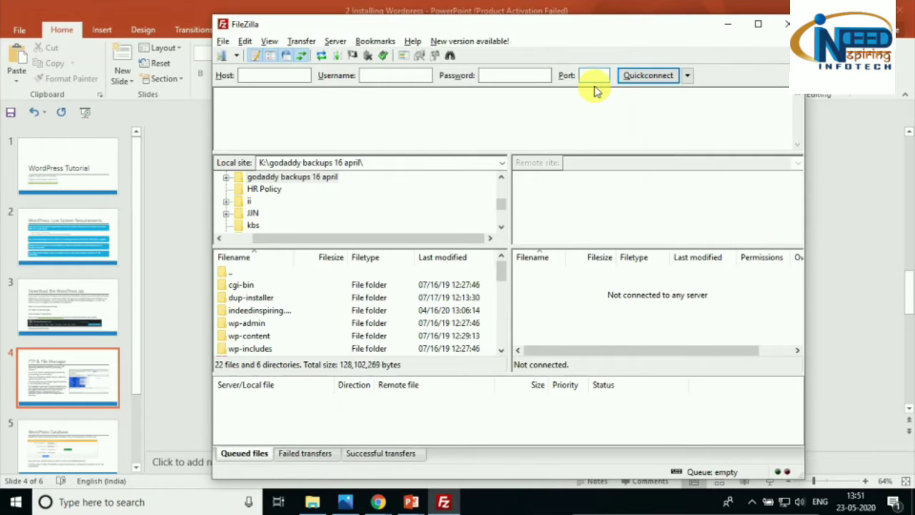
{"action": "left_click", "coordinate": [726, 25]}
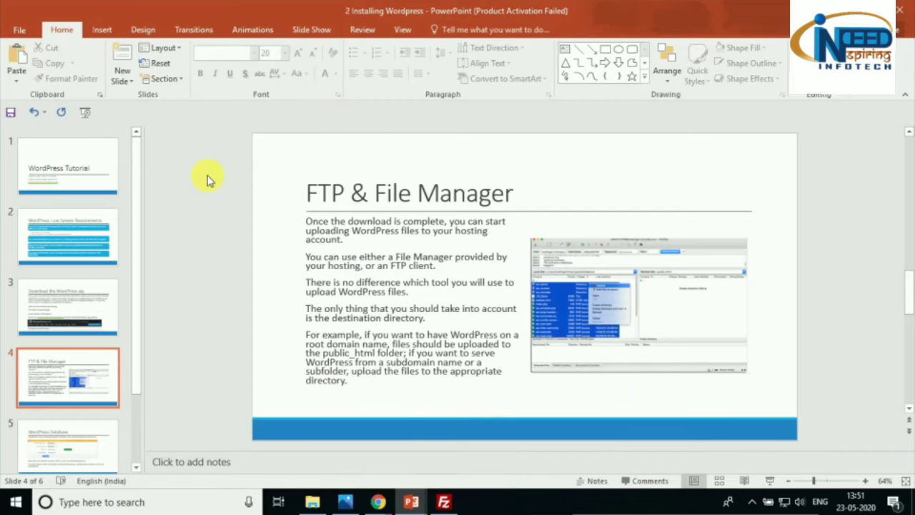
Show the FileZilla Client 3.48.1 Windows 64-bit download page in Chrome.
{"action": "key", "text": "alt+Tab"}
{"action": "key", "text": "alt+Tab"}
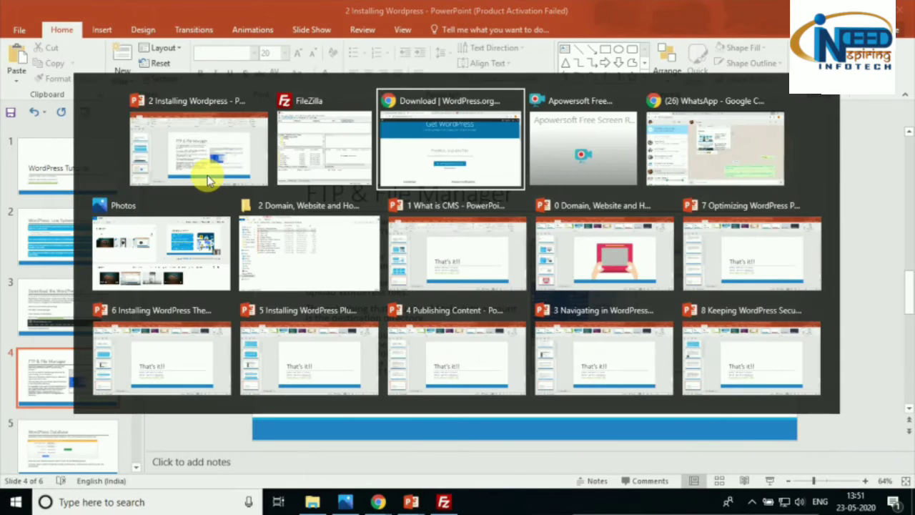
{"action": "left_click", "coordinate": [381, 13]}
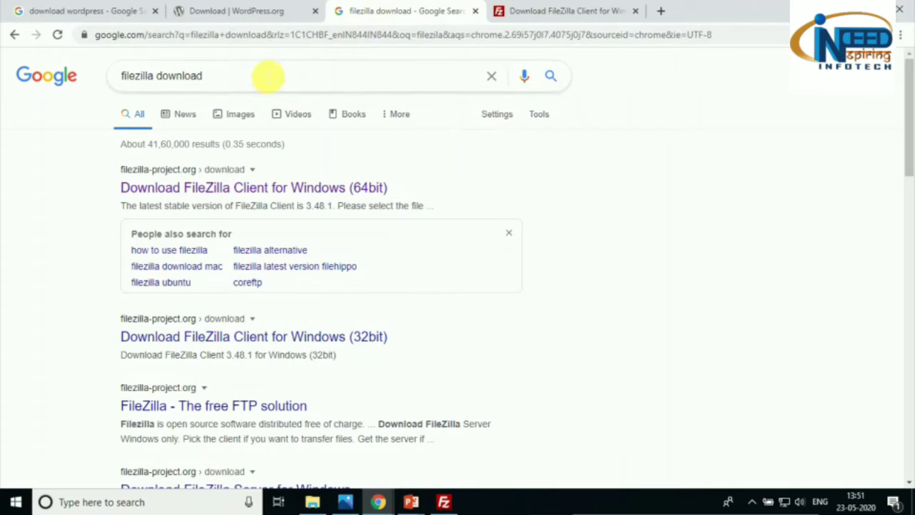
{"action": "double_click", "coordinate": [139, 76]}
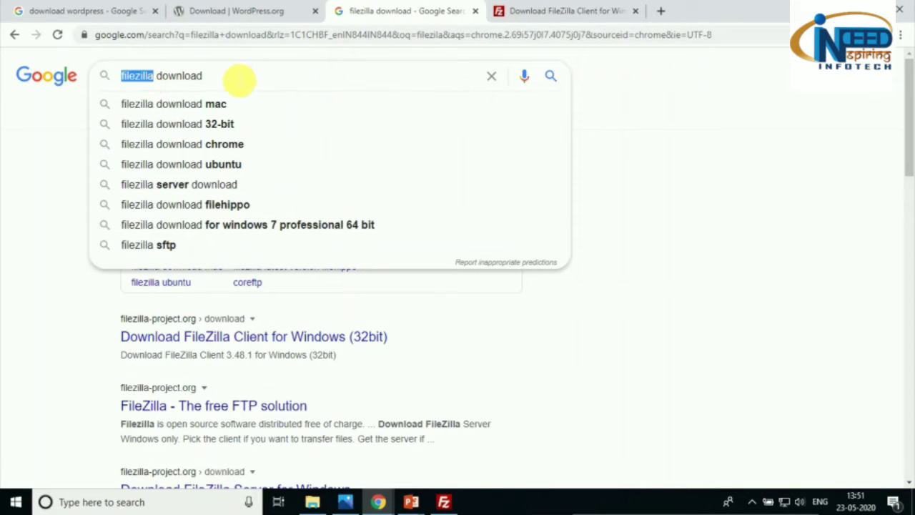
{"action": "left_click", "coordinate": [637, 150]}
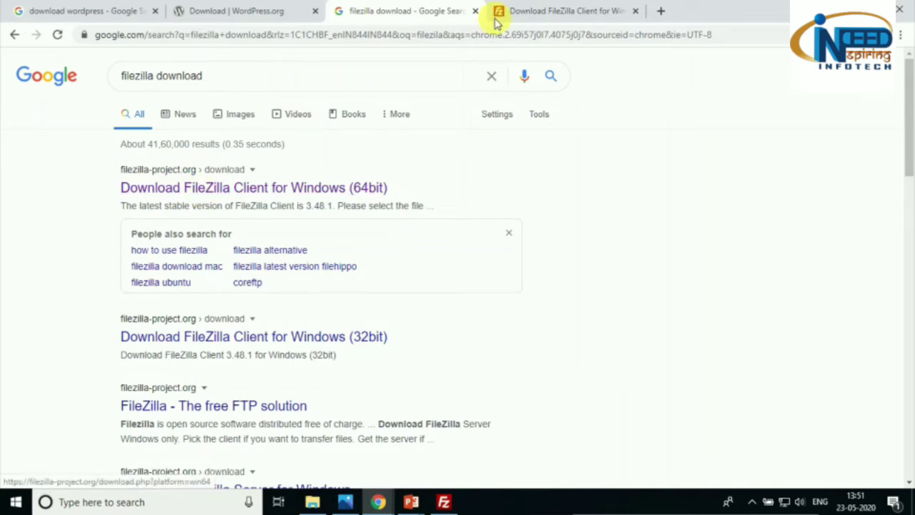
{"action": "left_click", "coordinate": [547, 11]}
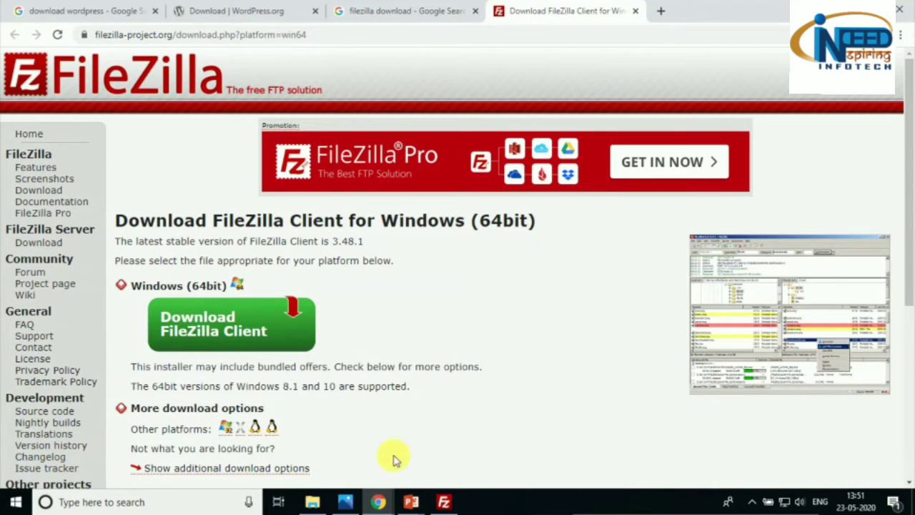
Briefly show the installed FileZilla, then present the FTP & File Manager slide full-screen.
{"action": "left_click", "coordinate": [444, 502]}
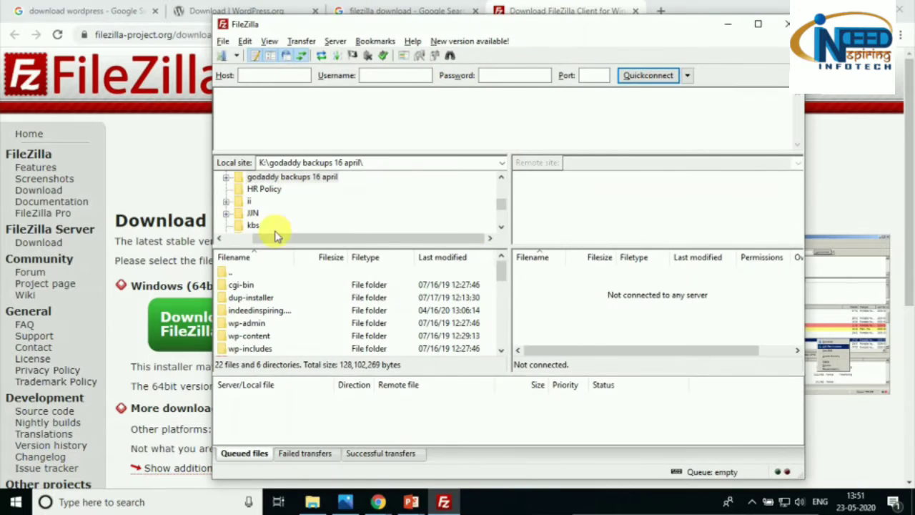
{"action": "left_click", "coordinate": [141, 198]}
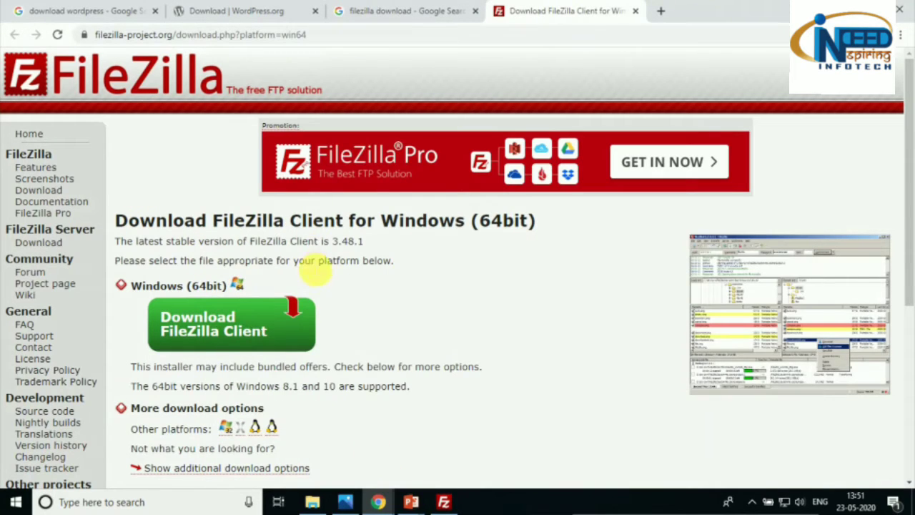
{"action": "key", "text": "alt+Tab"}
{"action": "key", "text": "alt+Tab"}
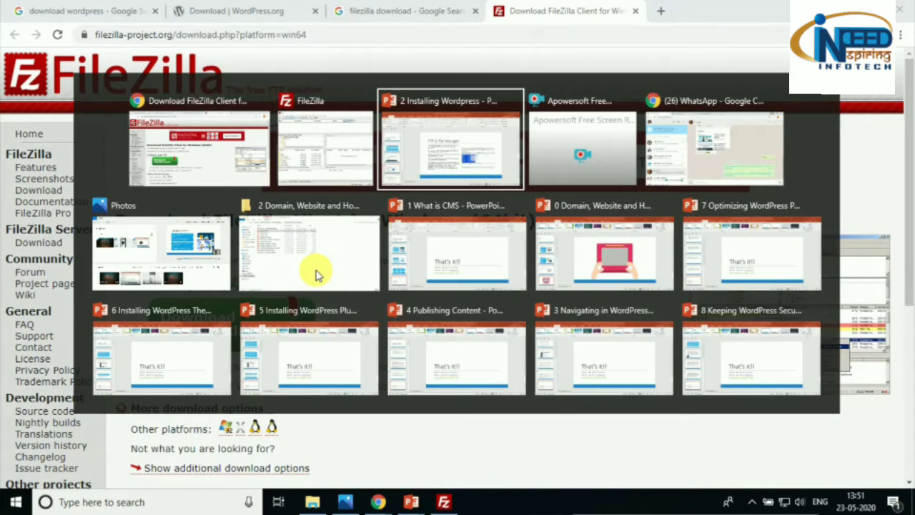
{"action": "key", "text": "shift+F5"}
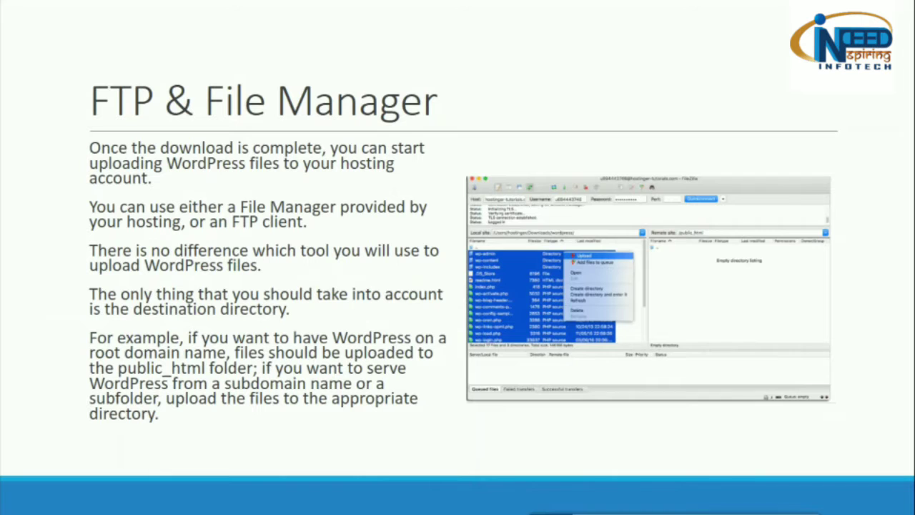
Advance to the WordPress Database slide and begin typing the GoDaddy address in Chrome.
{"action": "key", "text": "Right"}
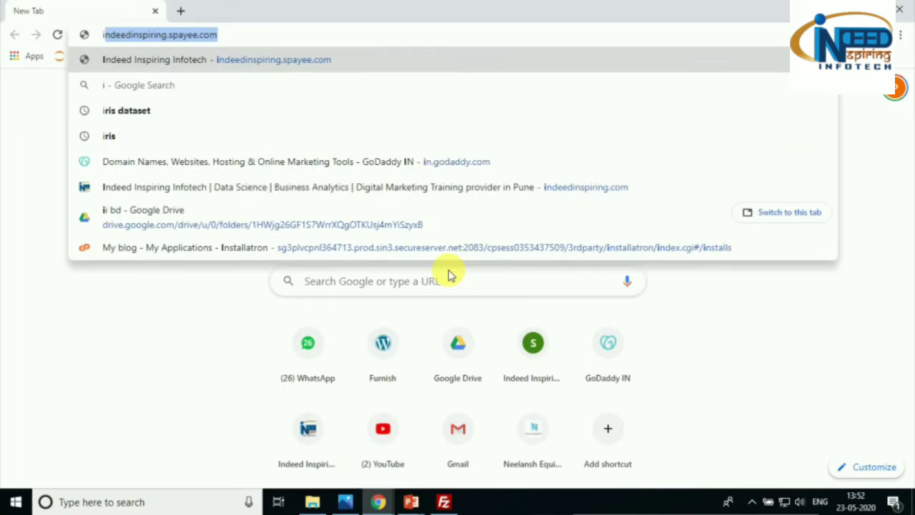
{"action": "type", "text": "n."}
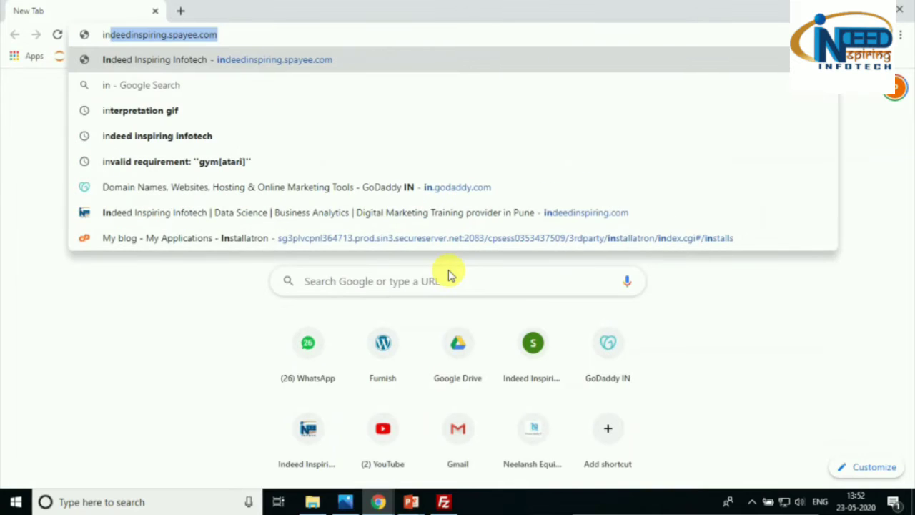
{"action": "type", "text": "g"}
Load in.godaddy.com and go to its sign-in page.
{"action": "key", "text": "Return"}
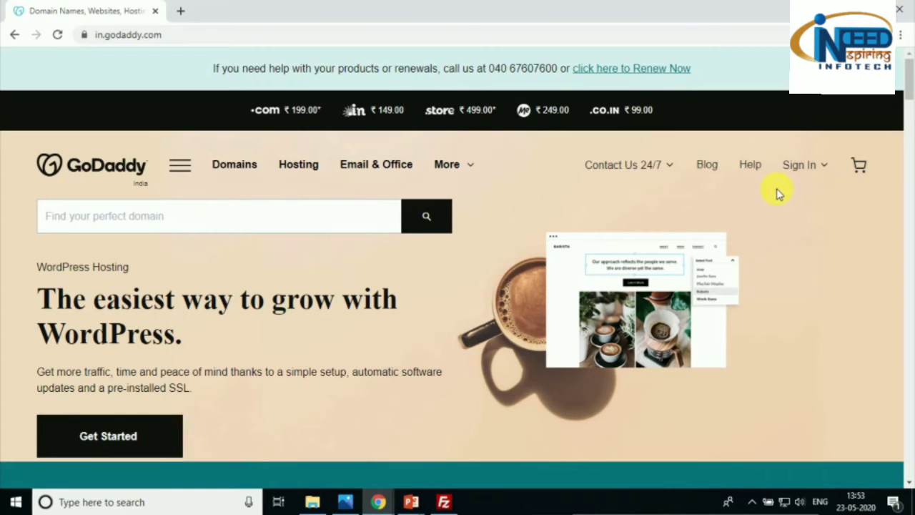
{"action": "left_click", "coordinate": [795, 168]}
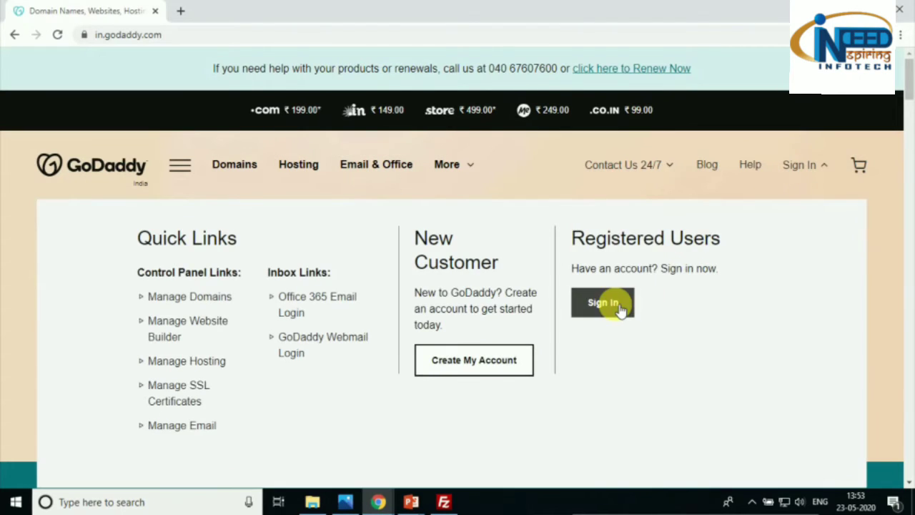
{"action": "left_click", "coordinate": [620, 307]}
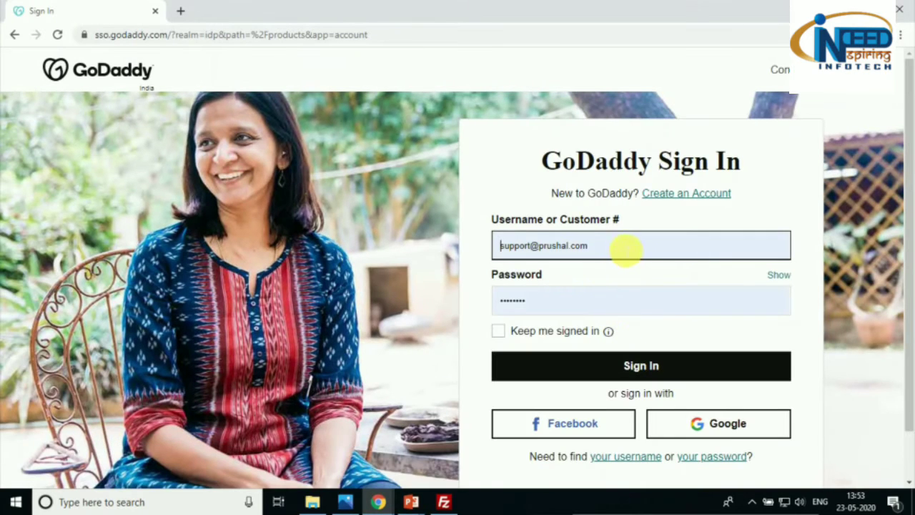
Sign in with the account's customer number and password.
{"action": "left_click", "coordinate": [624, 247]}
{"action": "key", "text": "ctrl+a"}
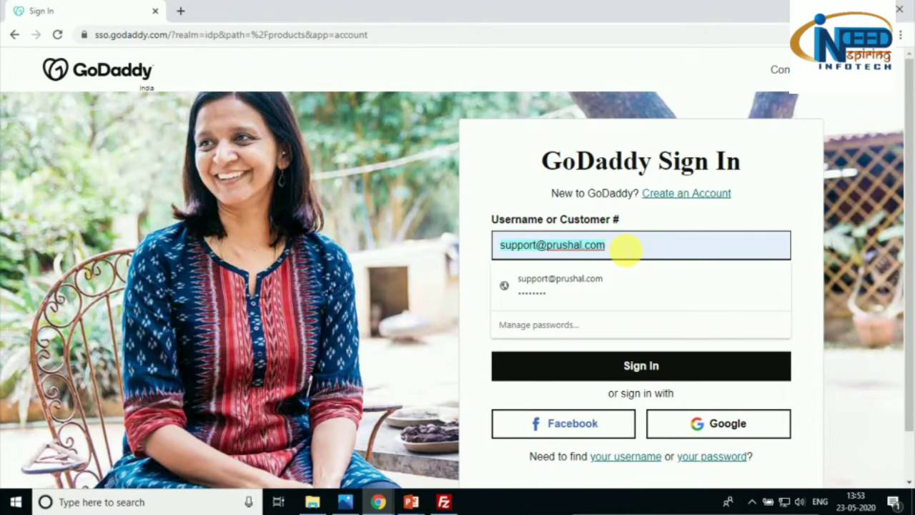
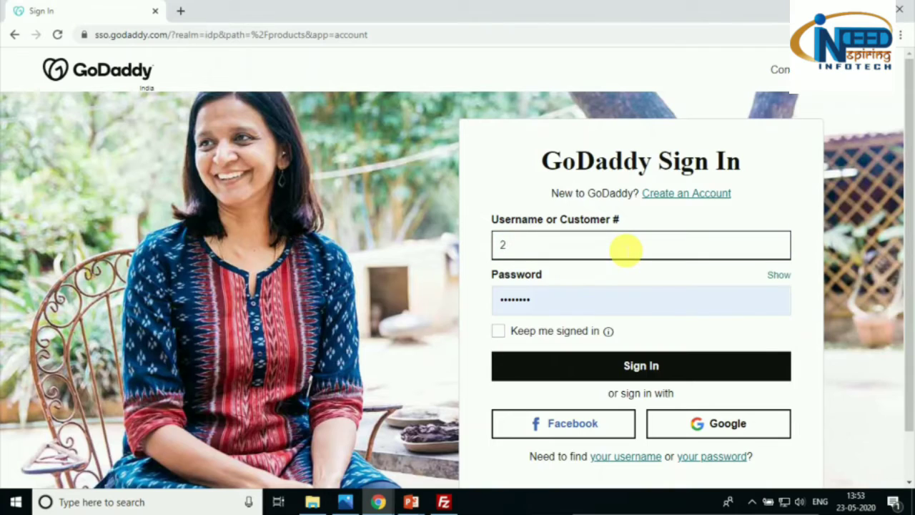
{"action": "key", "text": "Tab"}
{"action": "key", "text": "BackSpace"}
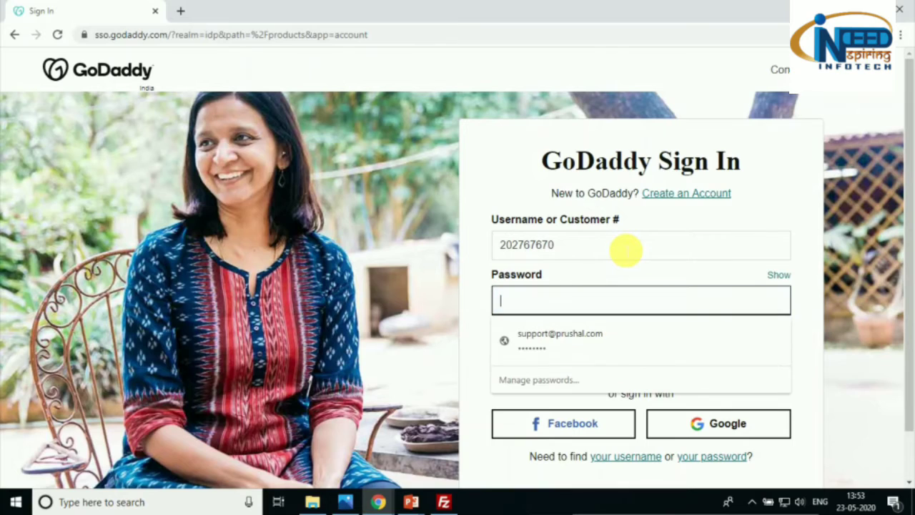
{"action": "type", "text": "•••"}
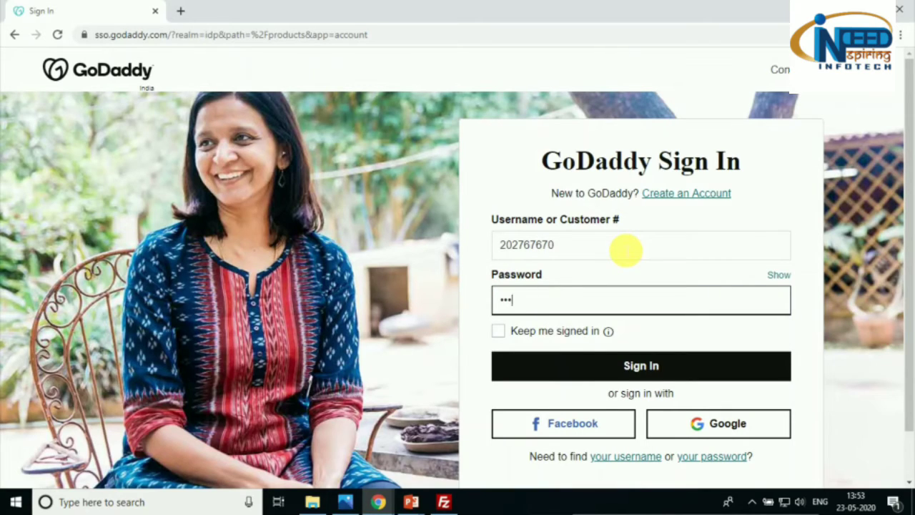
{"action": "type", "text": "••••••••"}
{"action": "key", "text": "Return"}
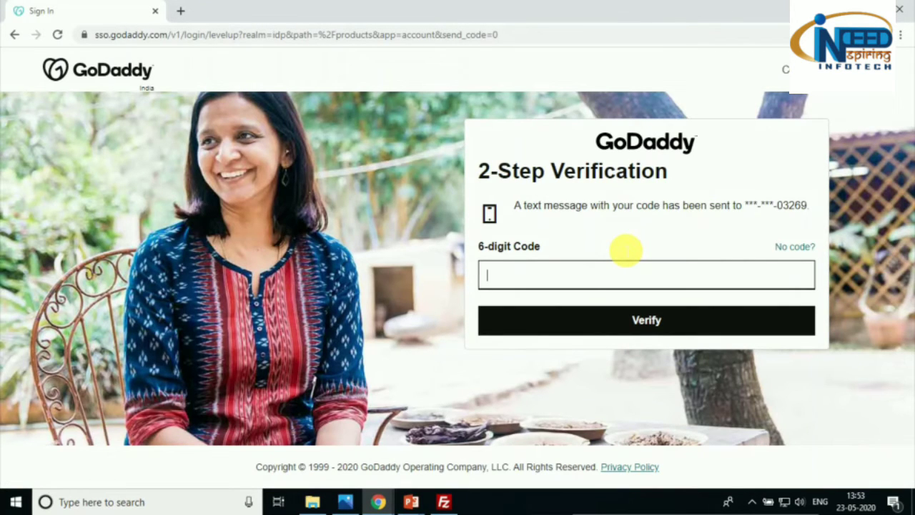
Enter the 6-digit 2-step verification code and verify to reach My Products.
{"action": "key", "text": "Return"}
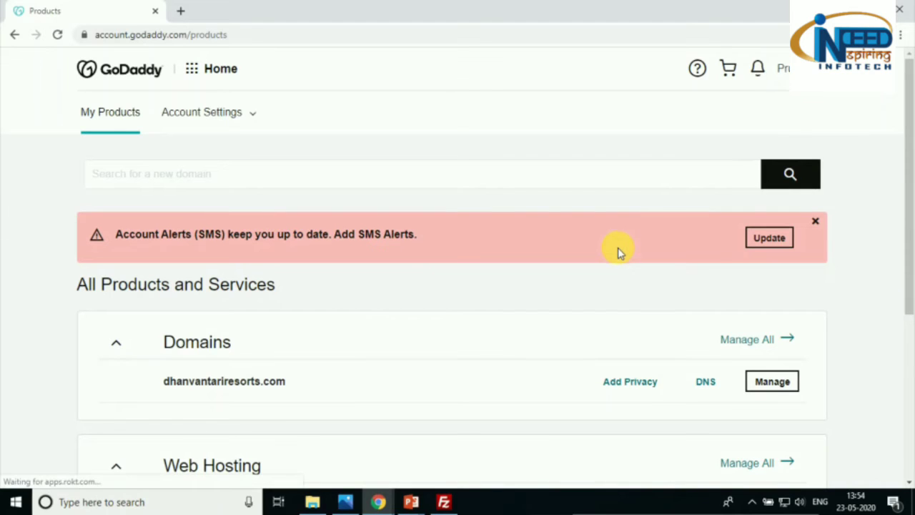
{"action": "scroll", "coordinate": [618, 247], "scroll_direction": "down", "scroll_amount": 3}
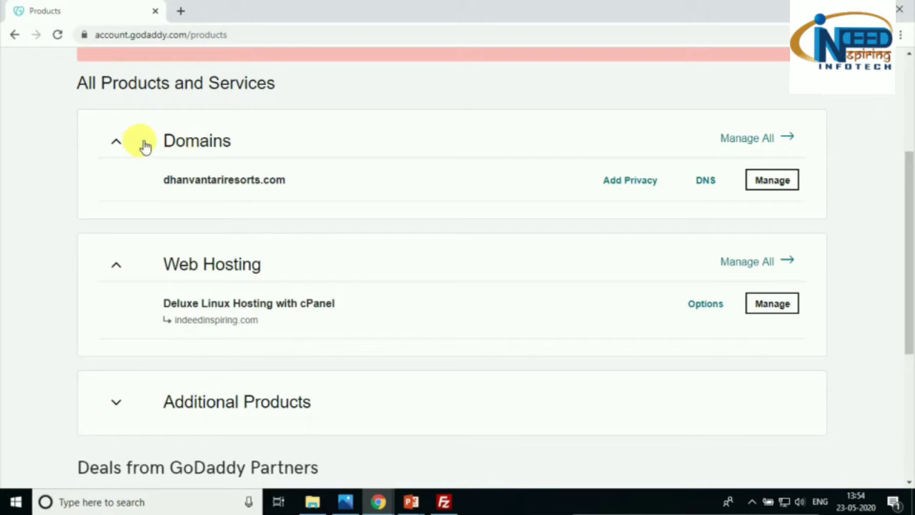
Manage the Deluxe Linux Hosting with cPanel plan under Web Hosting.
{"action": "left_click_drag", "start_coordinate": [154, 183], "coordinate": [311, 184]}
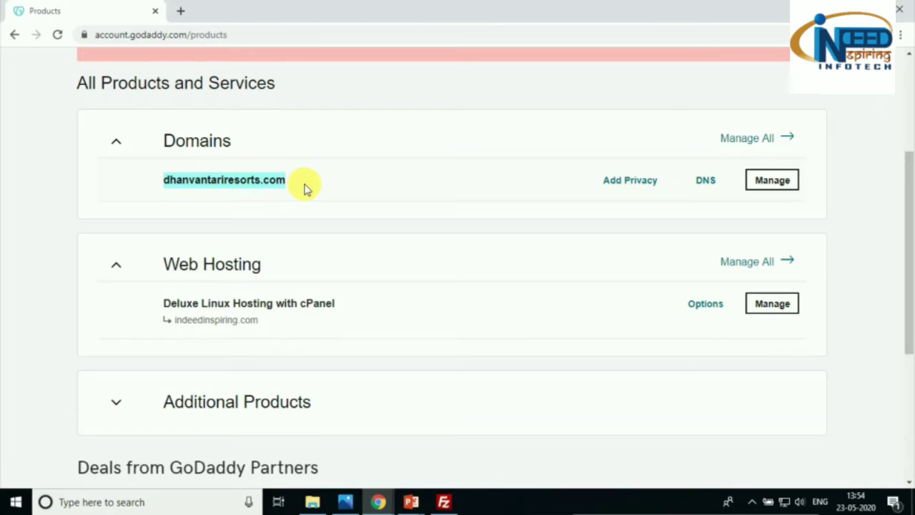
{"action": "left_click", "coordinate": [305, 188]}
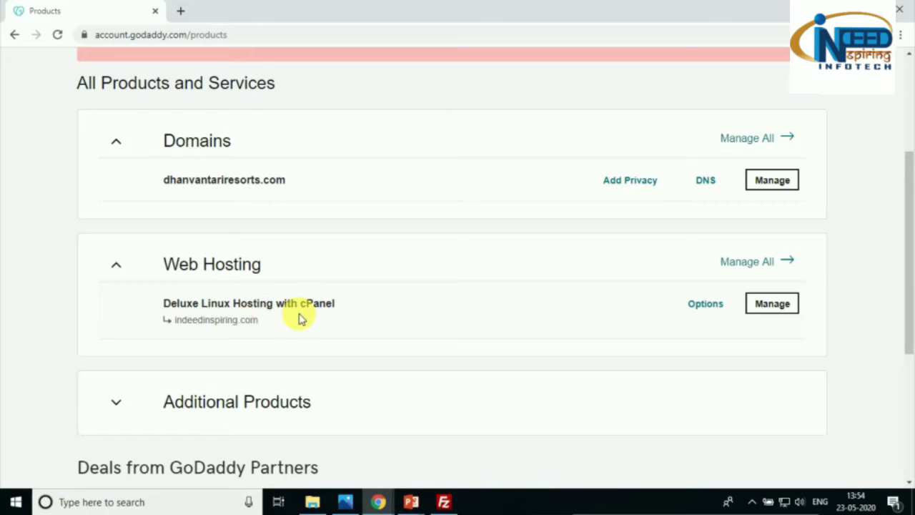
{"action": "left_click", "coordinate": [787, 308]}
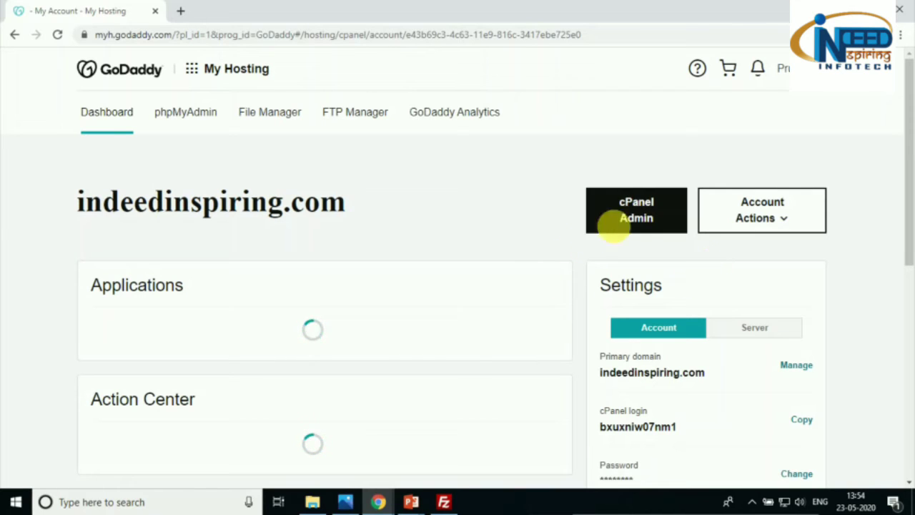
Open cPanel Admin for indeedinspiring.com and launch its File Manager.
{"action": "left_click", "coordinate": [639, 212]}
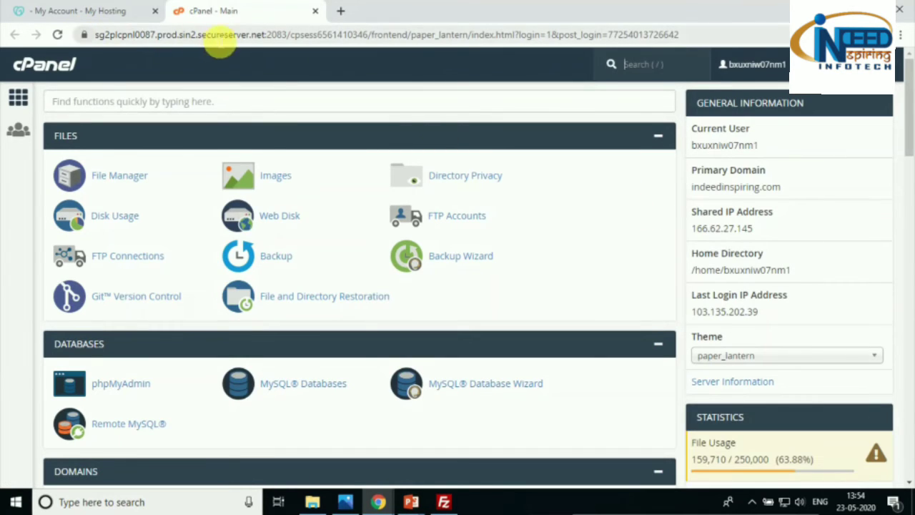
{"action": "left_click", "coordinate": [117, 178]}
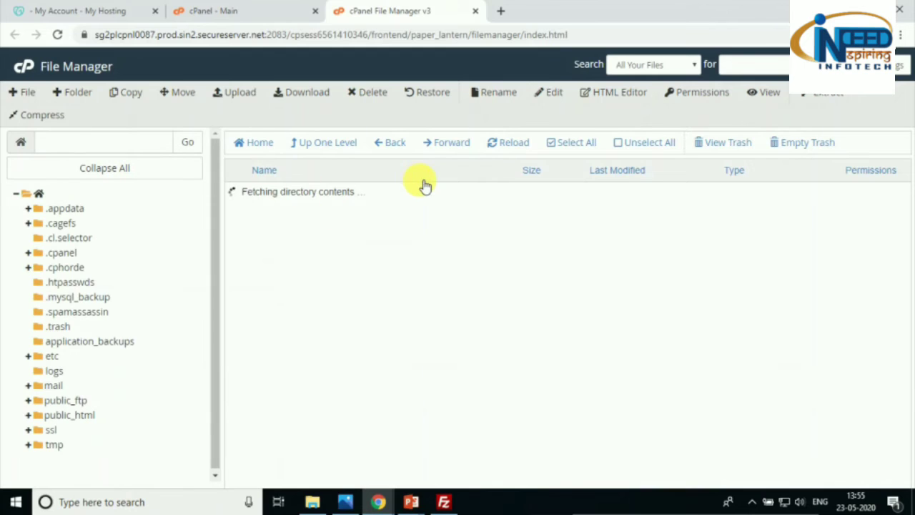
Return to the cPanel home and open the Installatron Applications Installer.
{"action": "left_click", "coordinate": [236, 12]}
{"action": "scroll", "coordinate": [214, 208], "scroll_direction": "down", "scroll_amount": 5}
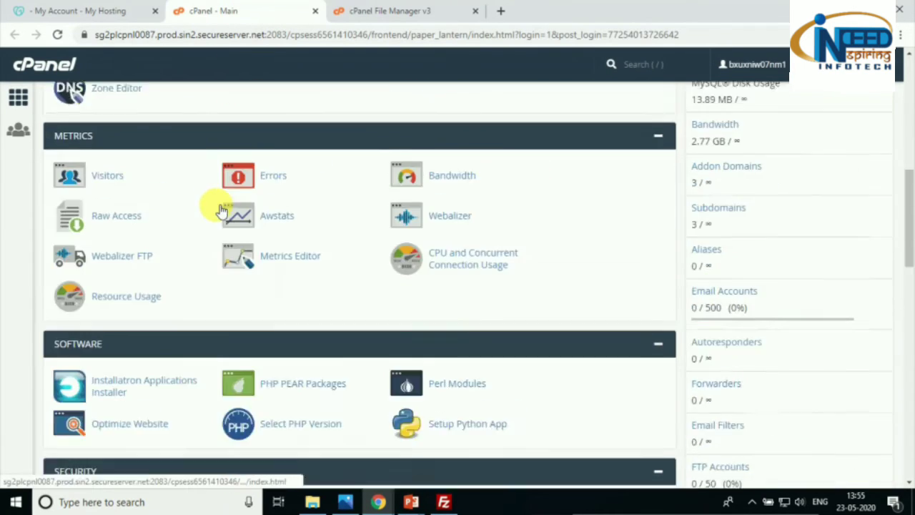
{"action": "scroll", "coordinate": [222, 209], "scroll_direction": "down", "scroll_amount": 8}
{"action": "scroll", "coordinate": [218, 207], "scroll_direction": "up", "scroll_amount": 3}
{"action": "left_click", "coordinate": [142, 146]}
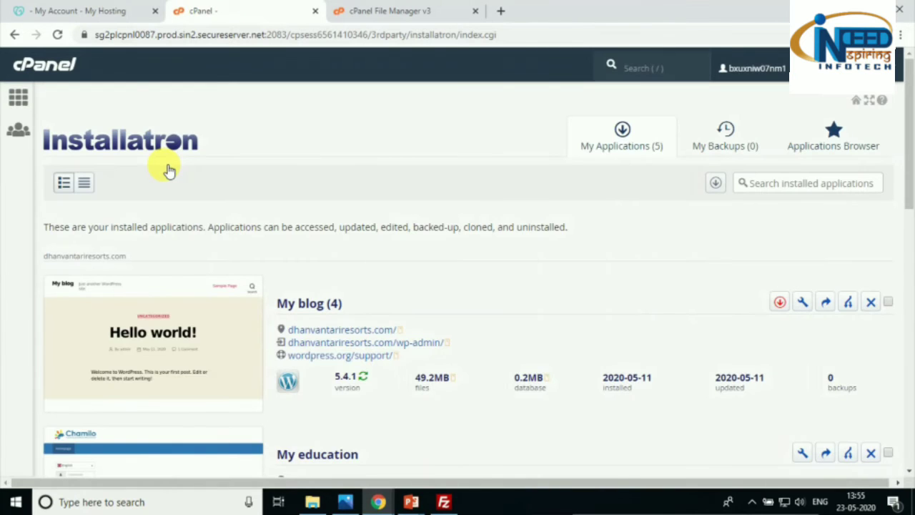
Find WordPress in the Applications Browser and start a new installation.
{"action": "scroll", "coordinate": [327, 188], "scroll_direction": "down", "scroll_amount": 4}
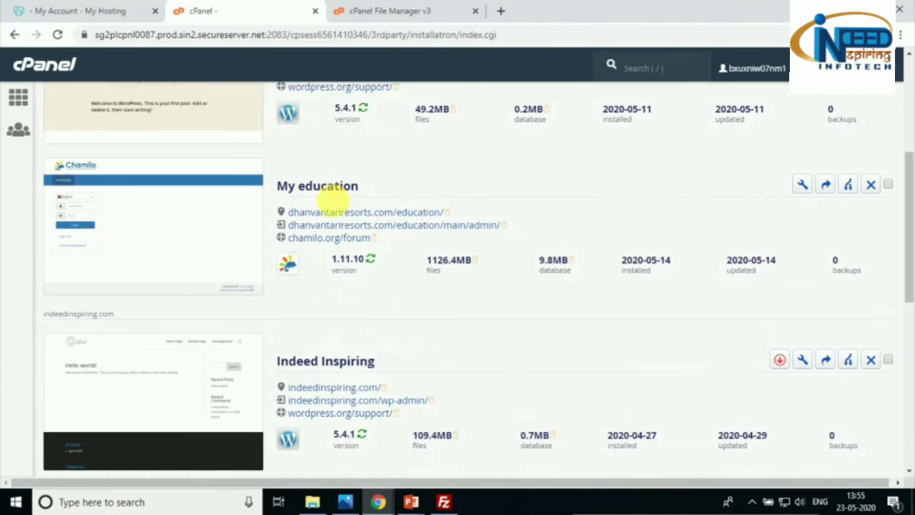
{"action": "scroll", "coordinate": [354, 280], "scroll_direction": "down", "scroll_amount": 3}
{"action": "scroll", "coordinate": [356, 308], "scroll_direction": "down", "scroll_amount": 3}
{"action": "scroll", "coordinate": [358, 331], "scroll_direction": "up", "scroll_amount": 10}
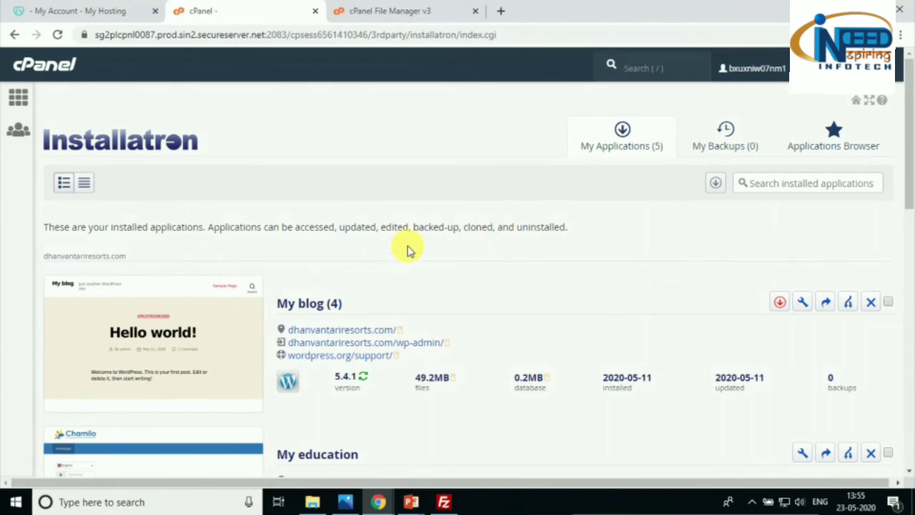
{"action": "left_click", "coordinate": [835, 153]}
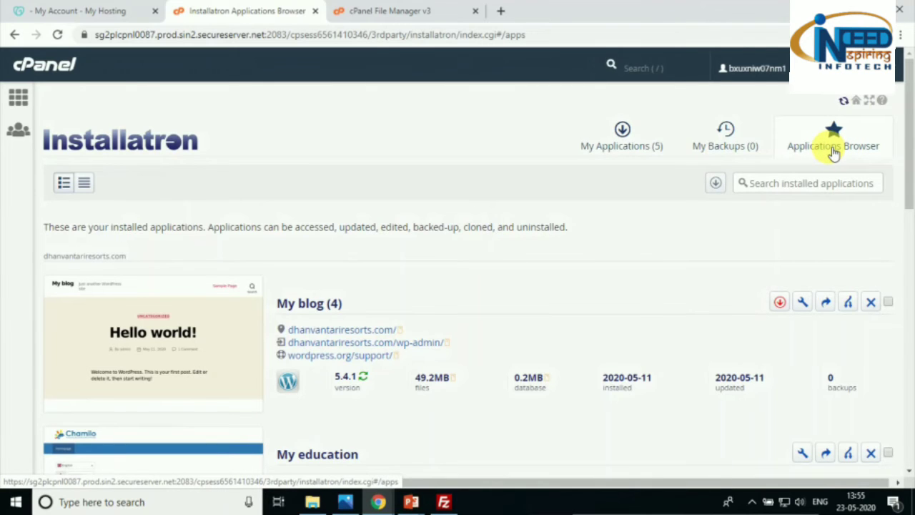
{"action": "scroll", "coordinate": [361, 254], "scroll_direction": "down", "scroll_amount": 4}
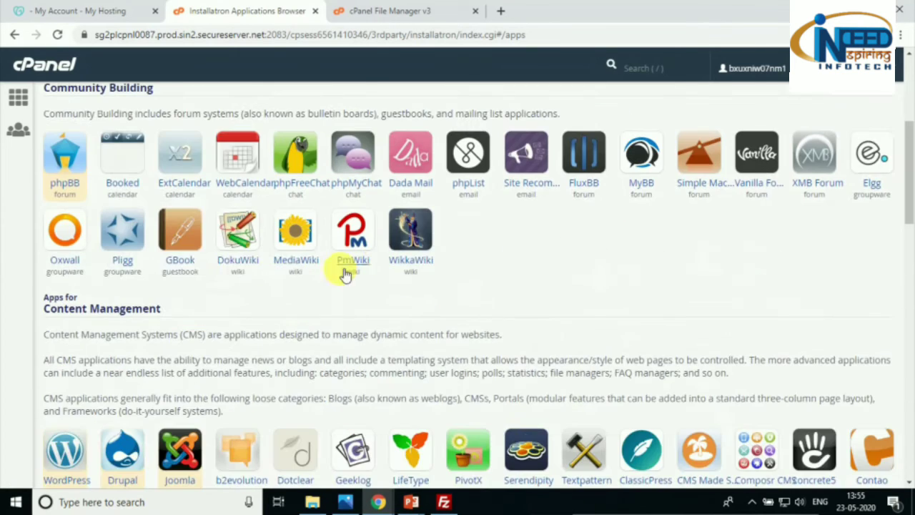
{"action": "scroll", "coordinate": [214, 207], "scroll_direction": "down", "scroll_amount": 4}
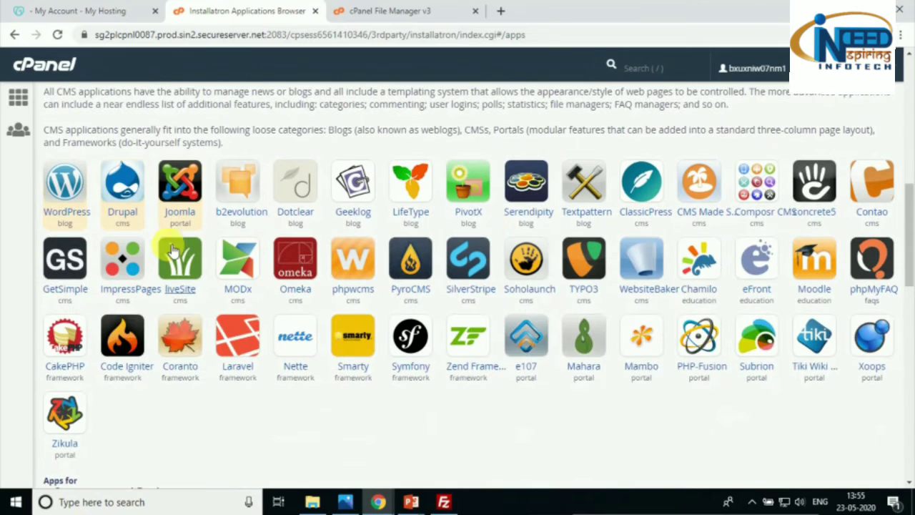
{"action": "left_click", "coordinate": [65, 220]}
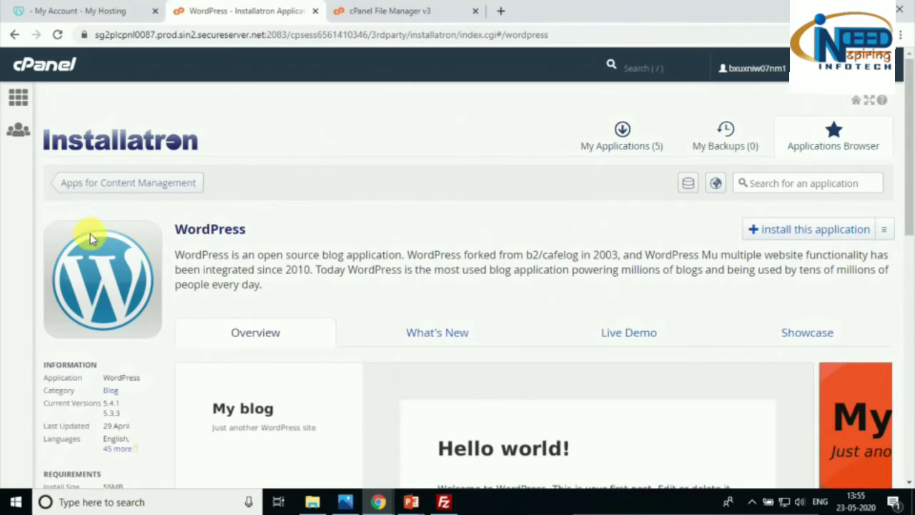
{"action": "left_click", "coordinate": [779, 230]}
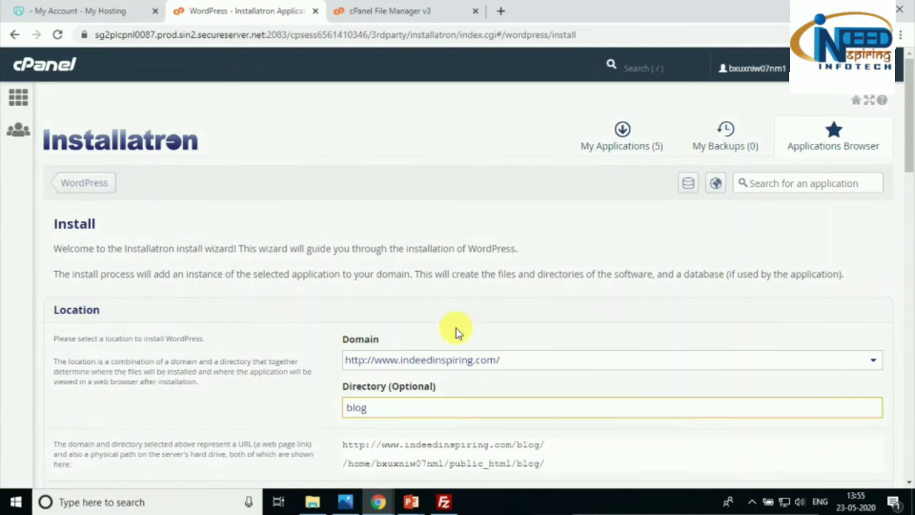
Install WordPress on dhanvantariresorts.com in the 'may' directory instead of 'blog'.
{"action": "scroll", "coordinate": [457, 332], "scroll_direction": "down", "scroll_amount": 1}
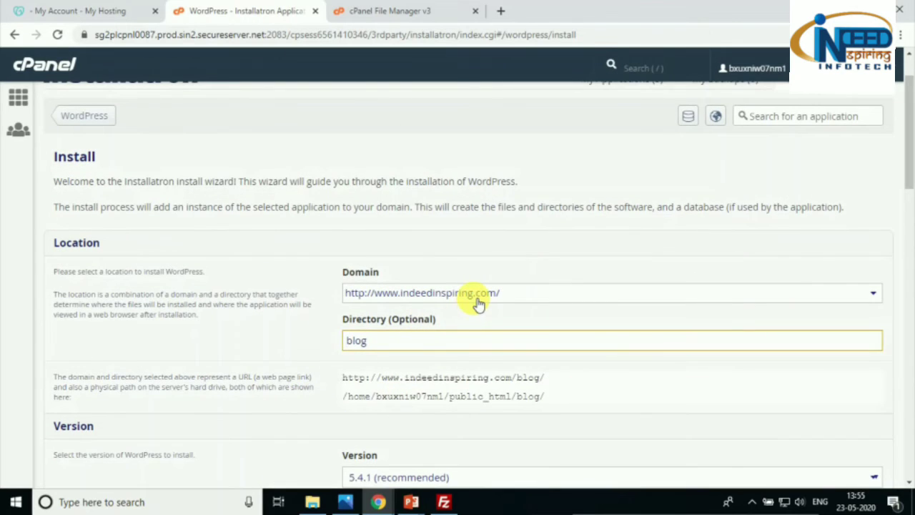
{"action": "left_click", "coordinate": [477, 299]}
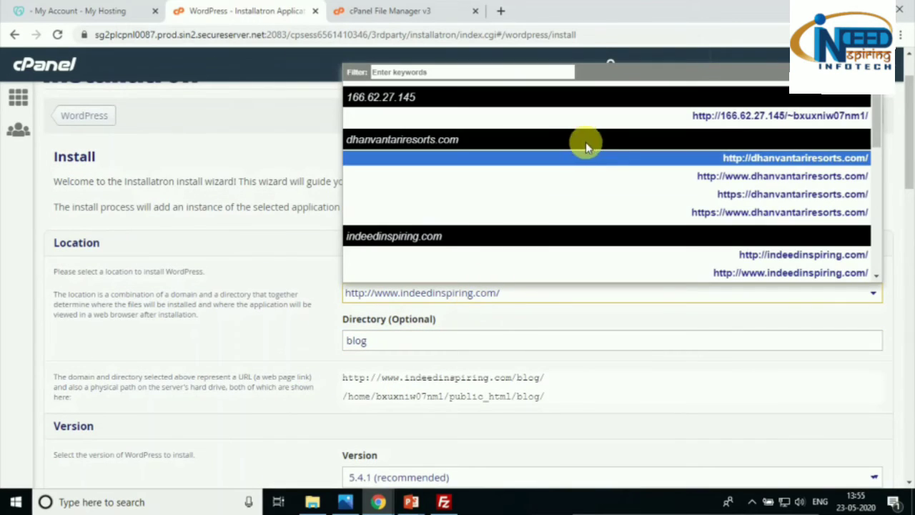
{"action": "left_click", "coordinate": [731, 166]}
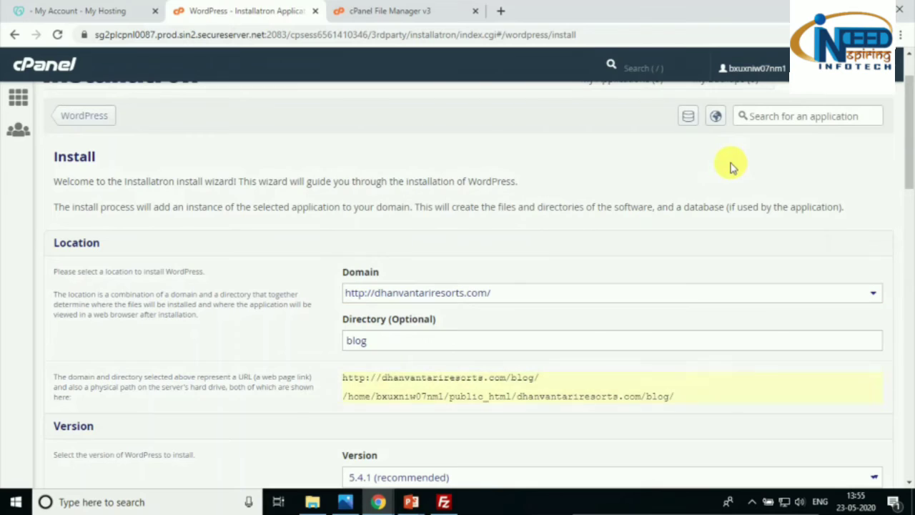
{"action": "left_click", "coordinate": [402, 342]}
{"action": "key", "text": "BackSpace"}
{"action": "key", "text": "BackSpace"}
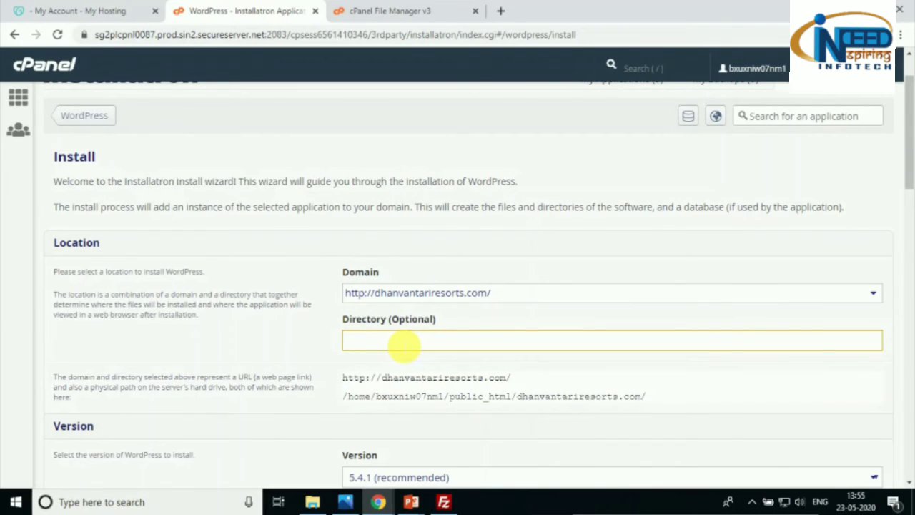
{"action": "type", "text": "may"}
{"action": "scroll", "coordinate": [404, 346], "scroll_direction": "down", "scroll_amount": 20}
{"action": "left_click", "coordinate": [872, 401]}
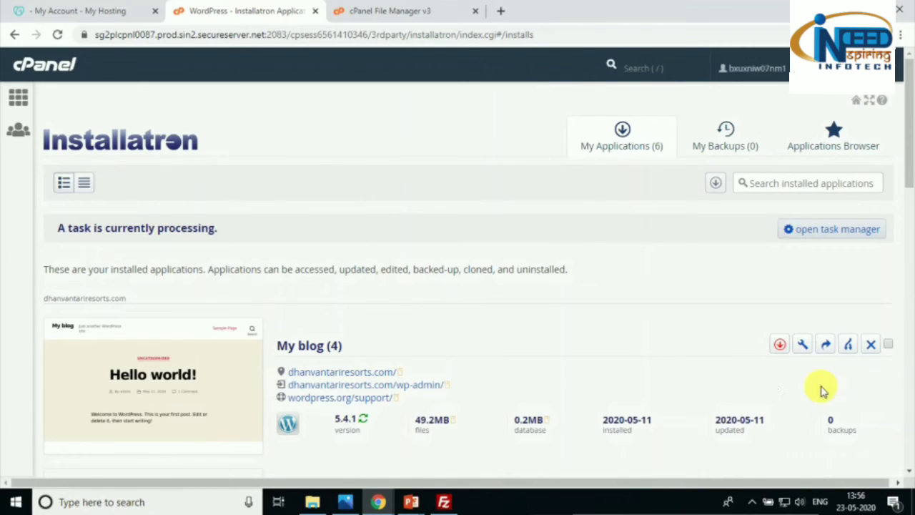
Wait until My blog (5) at dhanvantariresorts.com/may reaches 100% in My Applications.
{"action": "scroll", "coordinate": [605, 272], "scroll_direction": "down", "scroll_amount": 3}
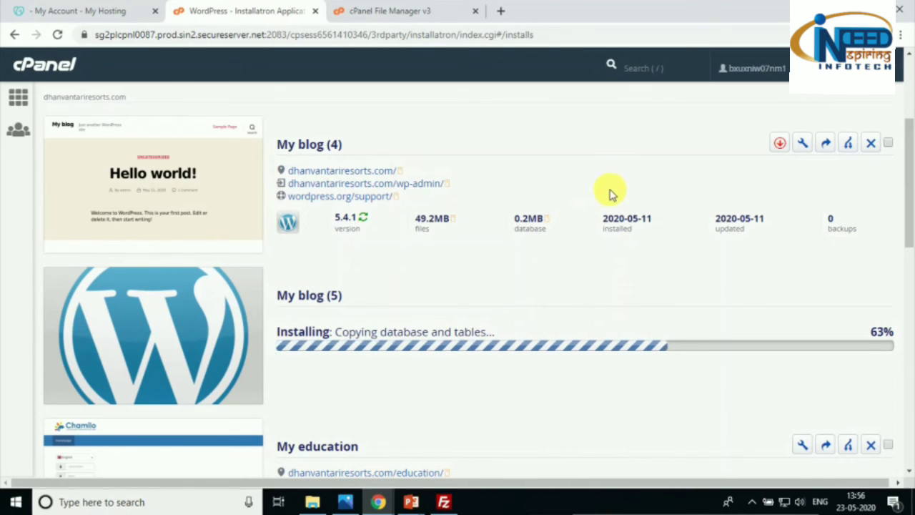
{"action": "left_click", "coordinate": [89, 14]}
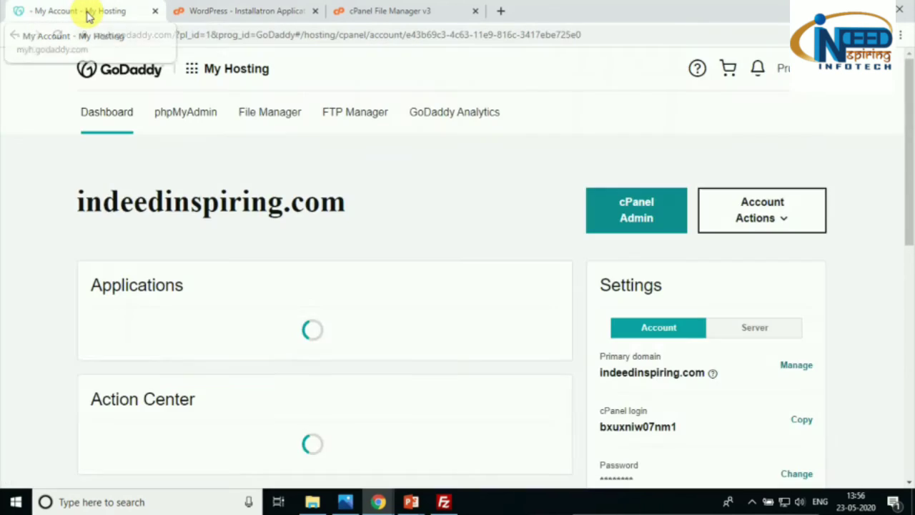
{"action": "left_click", "coordinate": [219, 11]}
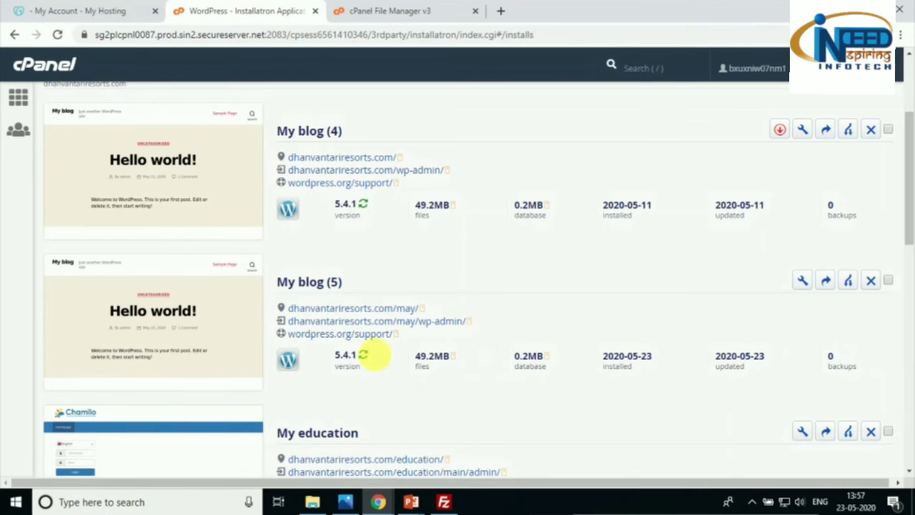
Finish the /may WordPress setup with the Ashby starter template, then load cPanel's Home page.
{"action": "left_click", "coordinate": [386, 326]}
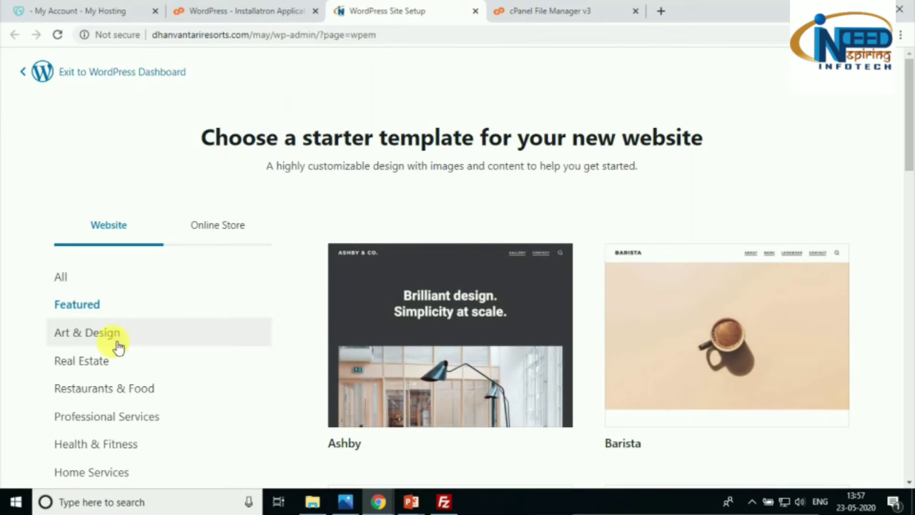
{"action": "left_click", "coordinate": [421, 316]}
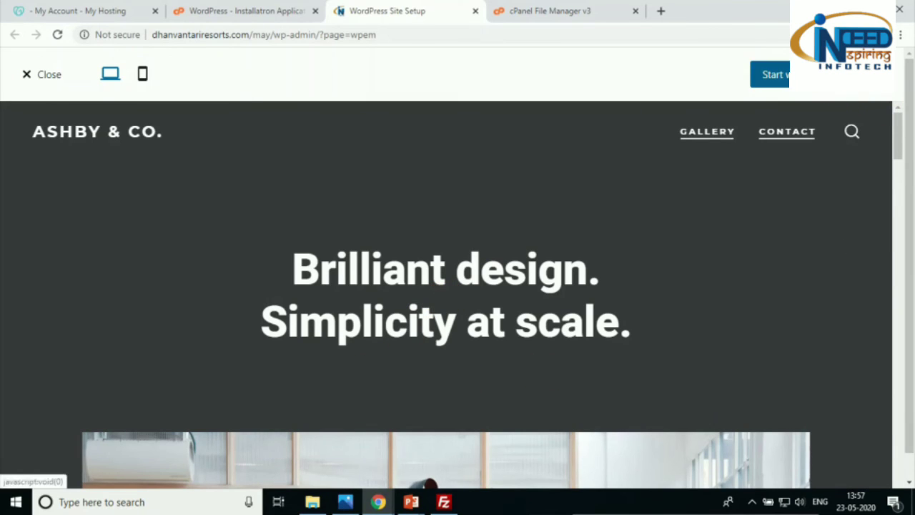
{"action": "left_click", "coordinate": [772, 75]}
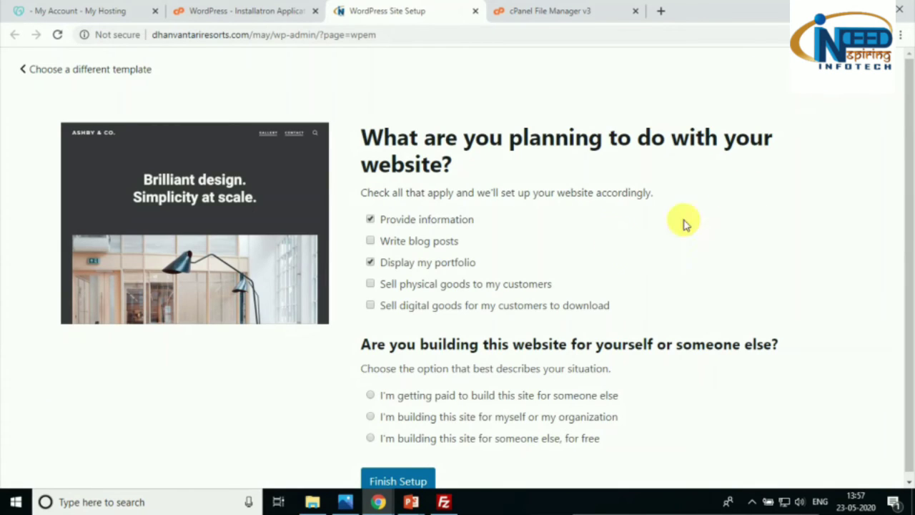
{"action": "scroll", "coordinate": [419, 347], "scroll_direction": "down", "scroll_amount": 1}
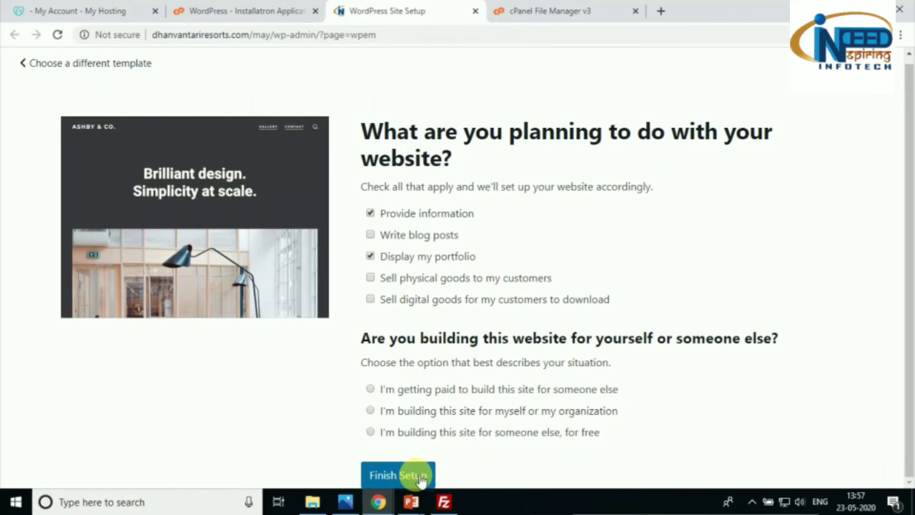
{"action": "left_click", "coordinate": [404, 474]}
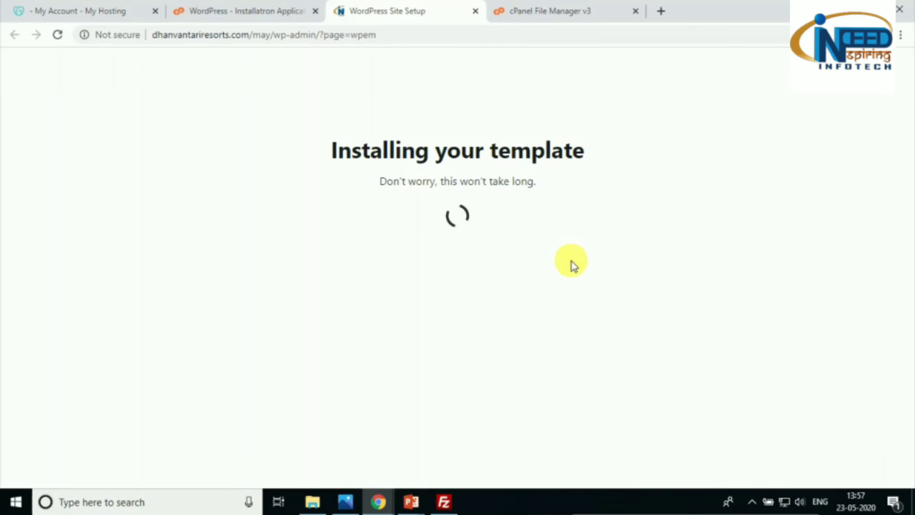
{"action": "left_click", "coordinate": [265, 10]}
{"action": "left_click", "coordinate": [24, 105]}
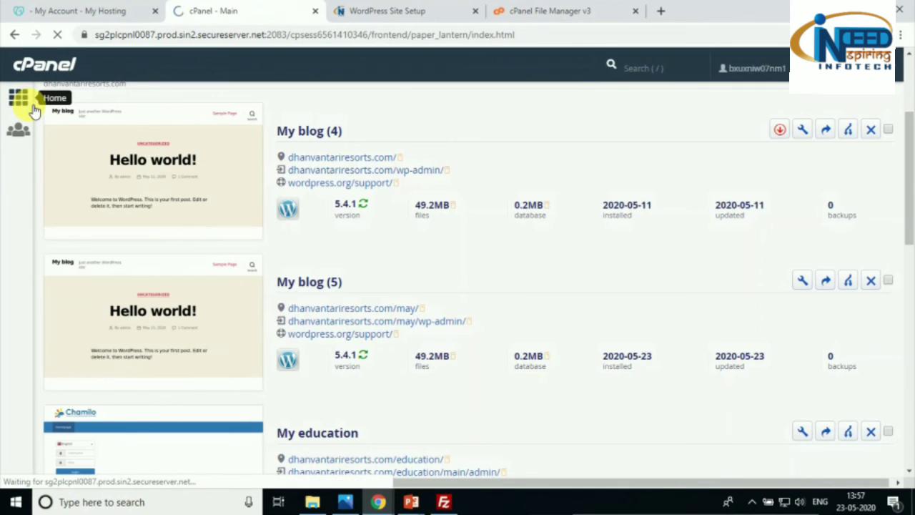
Review cPanel Home's Databases, Domains and Metrics sections, then return to the WordPress Site Setup tab.
{"action": "scroll", "coordinate": [766, 239], "scroll_direction": "down", "scroll_amount": 3}
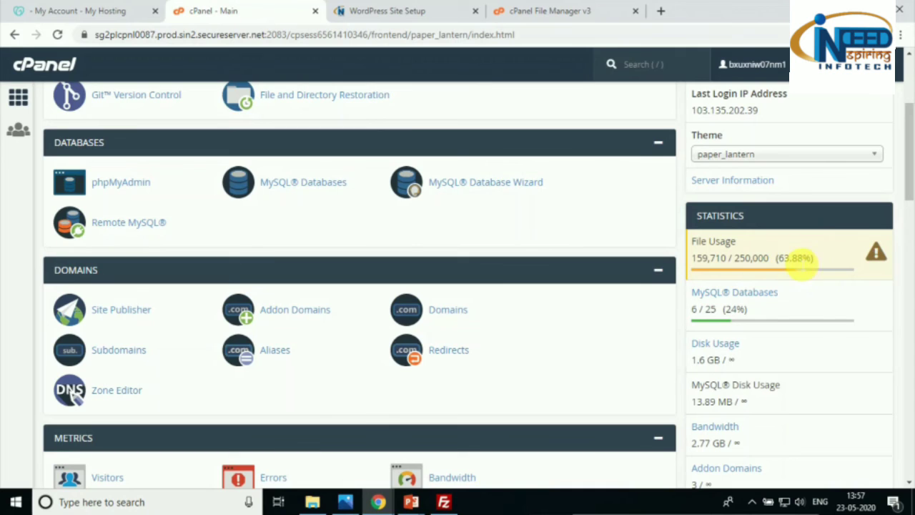
{"action": "scroll", "coordinate": [797, 261], "scroll_direction": "down", "scroll_amount": 3}
{"action": "scroll", "coordinate": [762, 303], "scroll_direction": "down", "scroll_amount": 5}
{"action": "scroll", "coordinate": [761, 306], "scroll_direction": "up", "scroll_amount": 6}
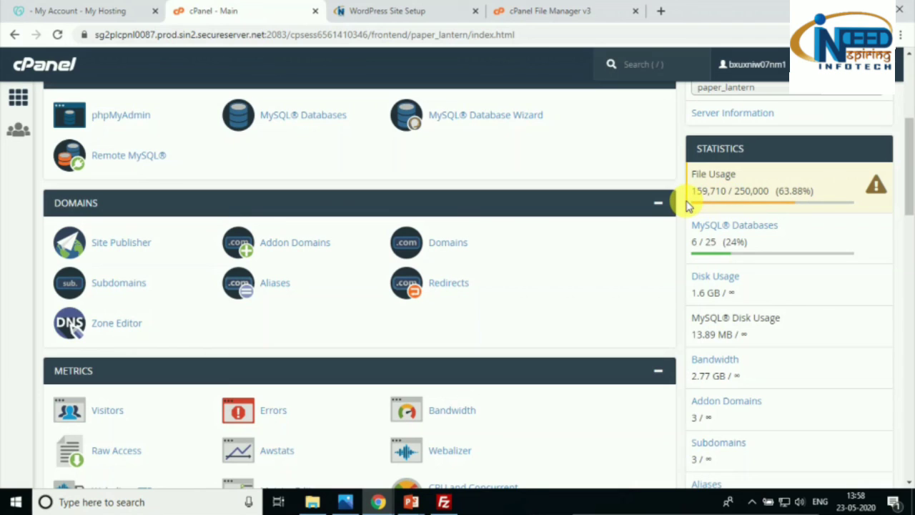
{"action": "left_click", "coordinate": [403, 11]}
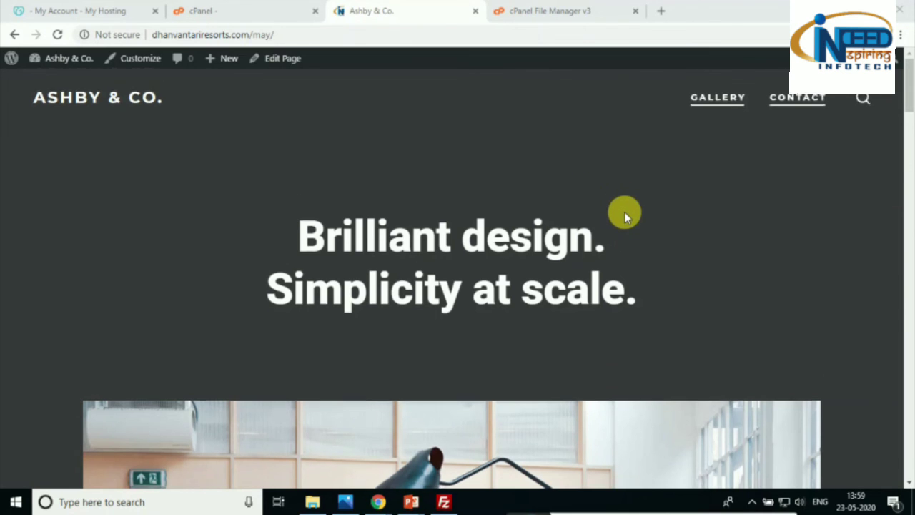
Scroll the live Ashby & Co. homepage at dhanvantariresorts.com/may to the footer and back up.
{"action": "scroll", "coordinate": [621, 209], "scroll_direction": "down", "scroll_amount": 8}
{"action": "scroll", "coordinate": [625, 216], "scroll_direction": "down", "scroll_amount": 10}
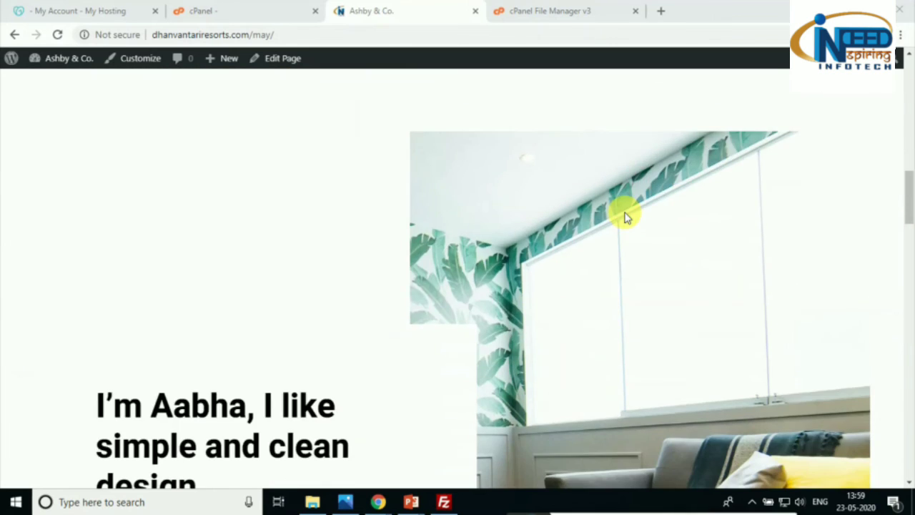
{"action": "scroll", "coordinate": [625, 216], "scroll_direction": "down", "scroll_amount": 10}
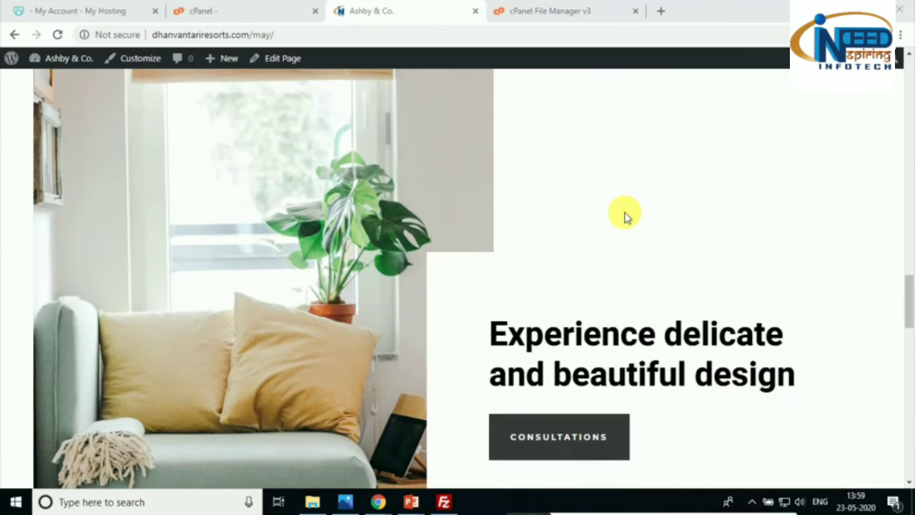
{"action": "scroll", "coordinate": [624, 216], "scroll_direction": "down", "scroll_amount": 10}
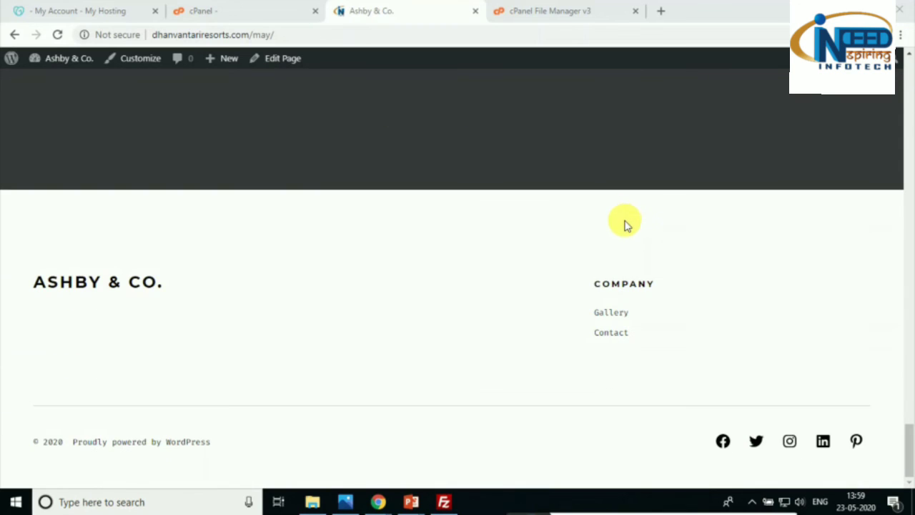
{"action": "scroll", "coordinate": [643, 243], "scroll_direction": "up", "scroll_amount": 10}
{"action": "scroll", "coordinate": [643, 246], "scroll_direction": "up", "scroll_amount": 10}
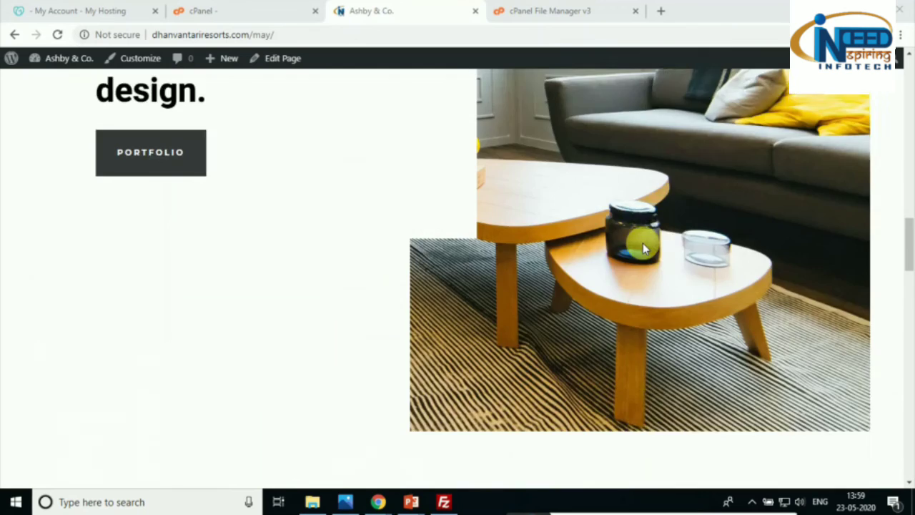
{"action": "scroll", "coordinate": [642, 243], "scroll_direction": "up", "scroll_amount": 1}
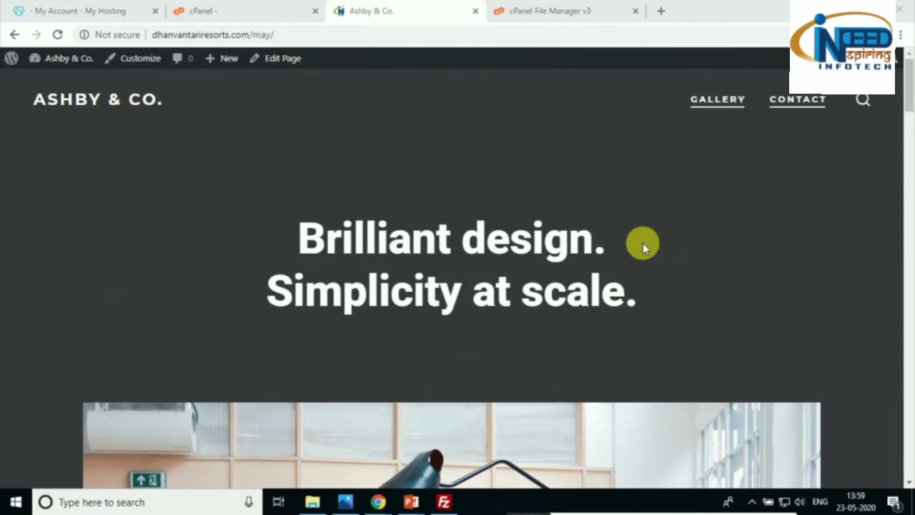